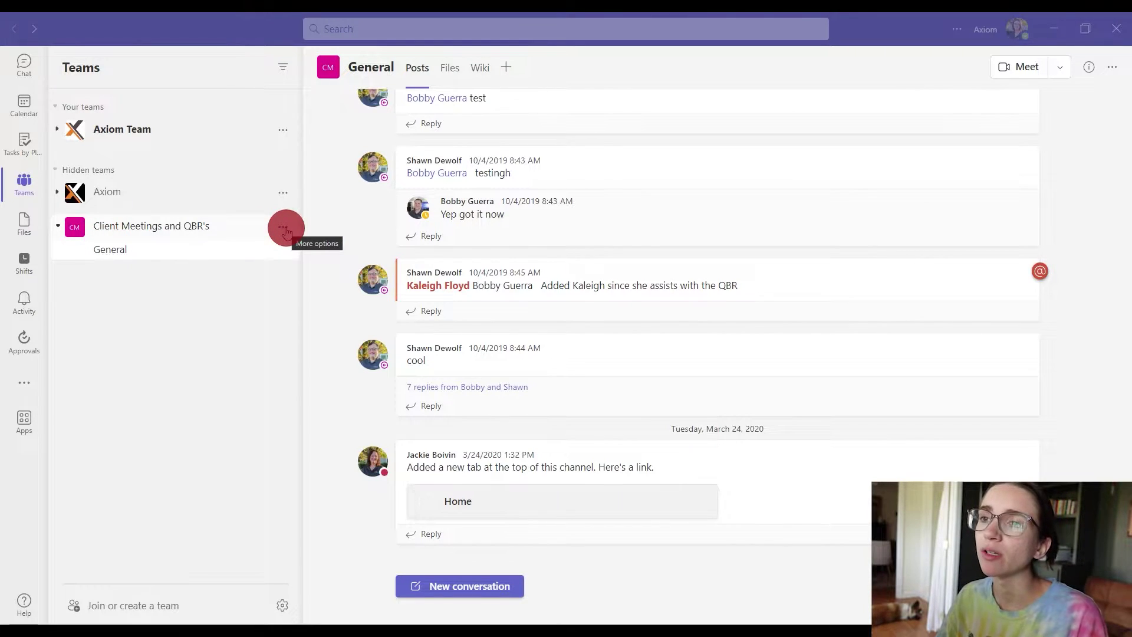
Choose Manage team for Client Meetings and QBR's team to show its 1 owner and 6 members.
{"action": "left_click", "coordinate": [284, 230]}
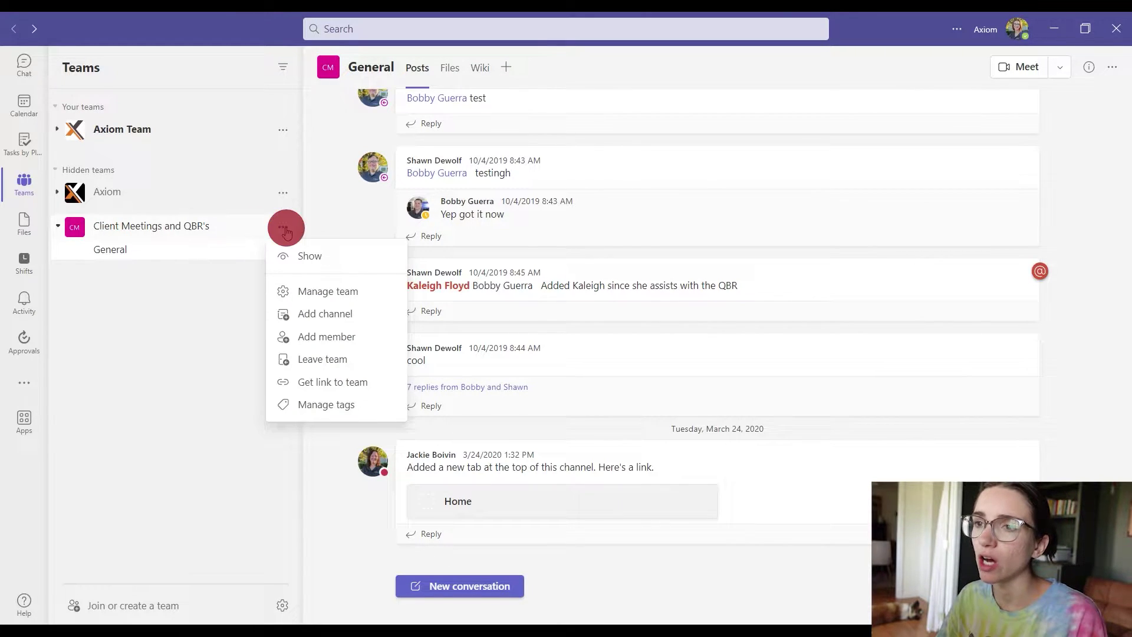
{"action": "left_click", "coordinate": [330, 293]}
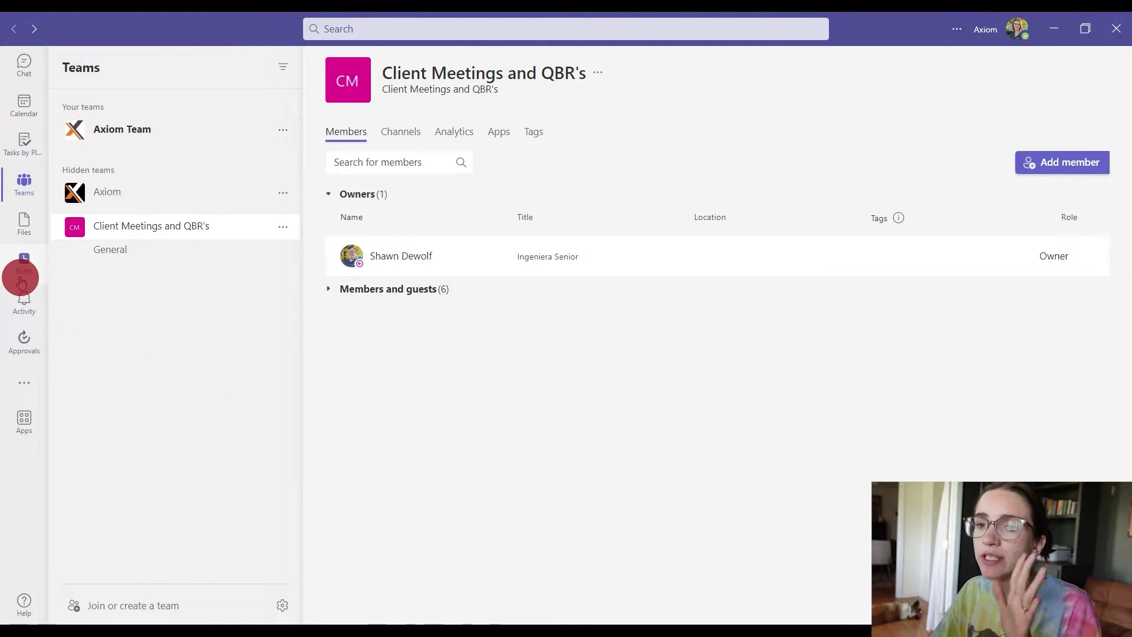
Go to Shifts, show All schedules over the Axiom Team schedule, and start a new team schedule.
{"action": "left_click", "coordinate": [21, 281]}
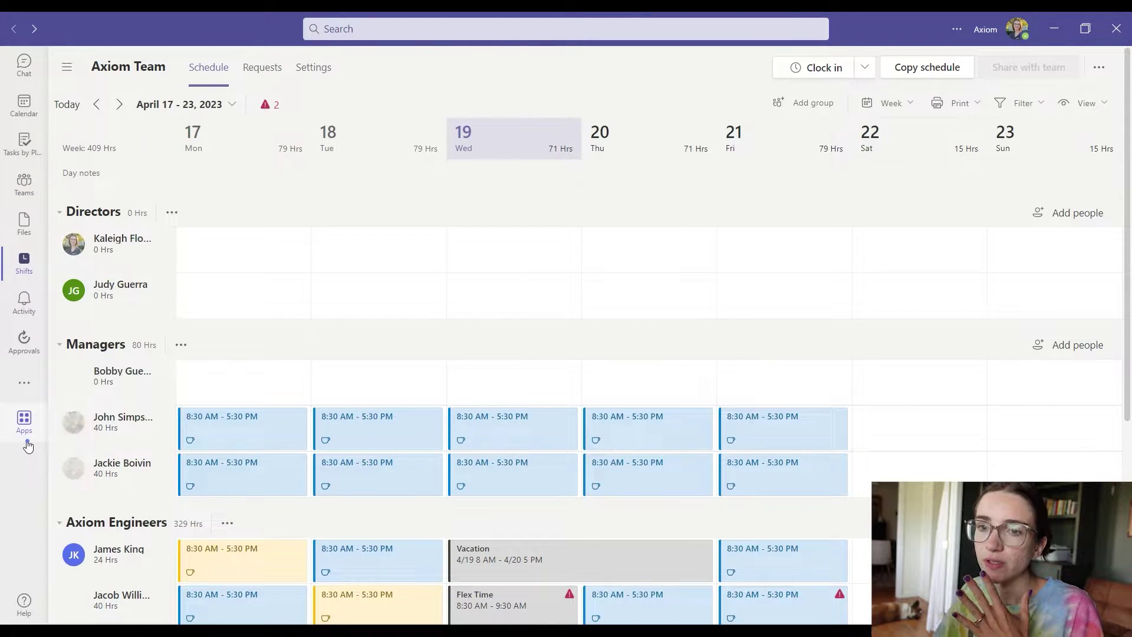
{"action": "left_click", "coordinate": [26, 442]}
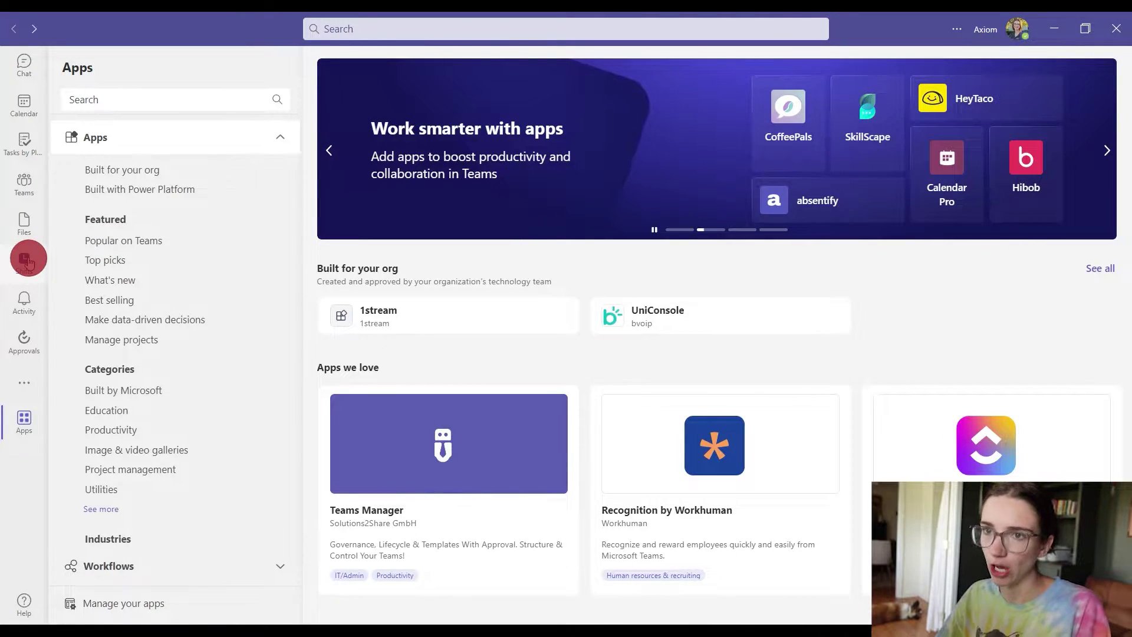
{"action": "left_click", "coordinate": [28, 261]}
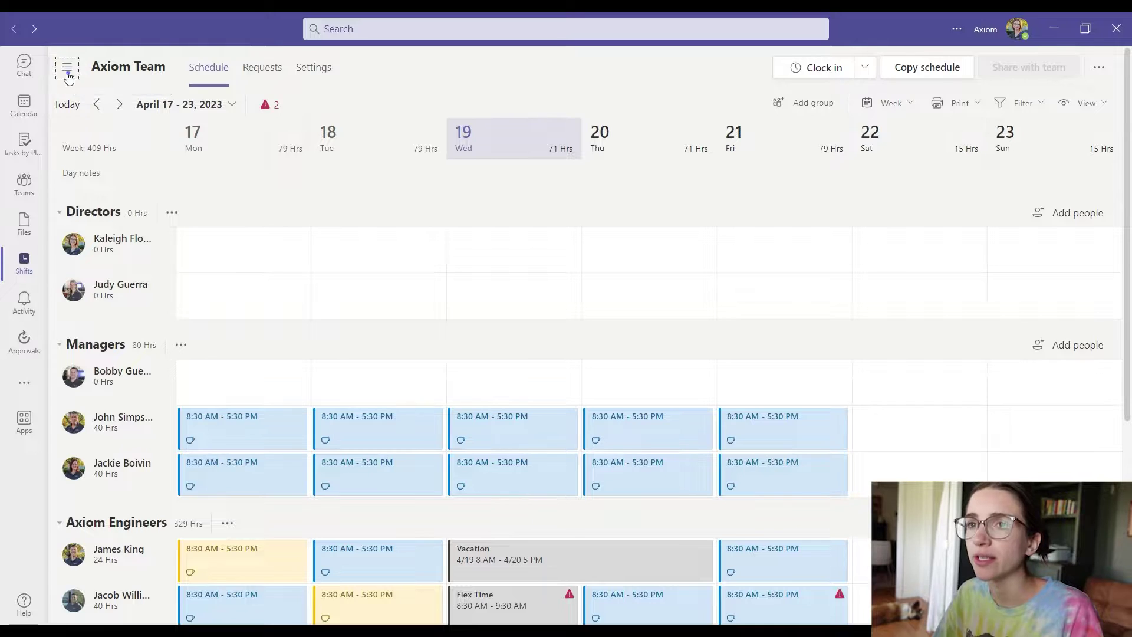
{"action": "left_click", "coordinate": [68, 75]}
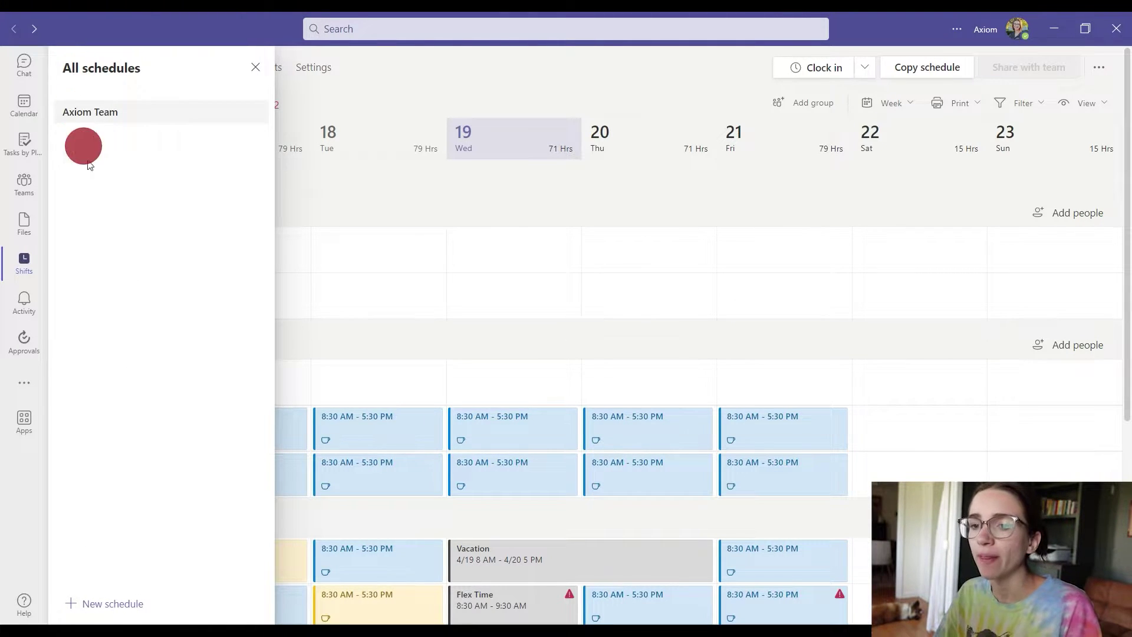
{"action": "left_click", "coordinate": [124, 606]}
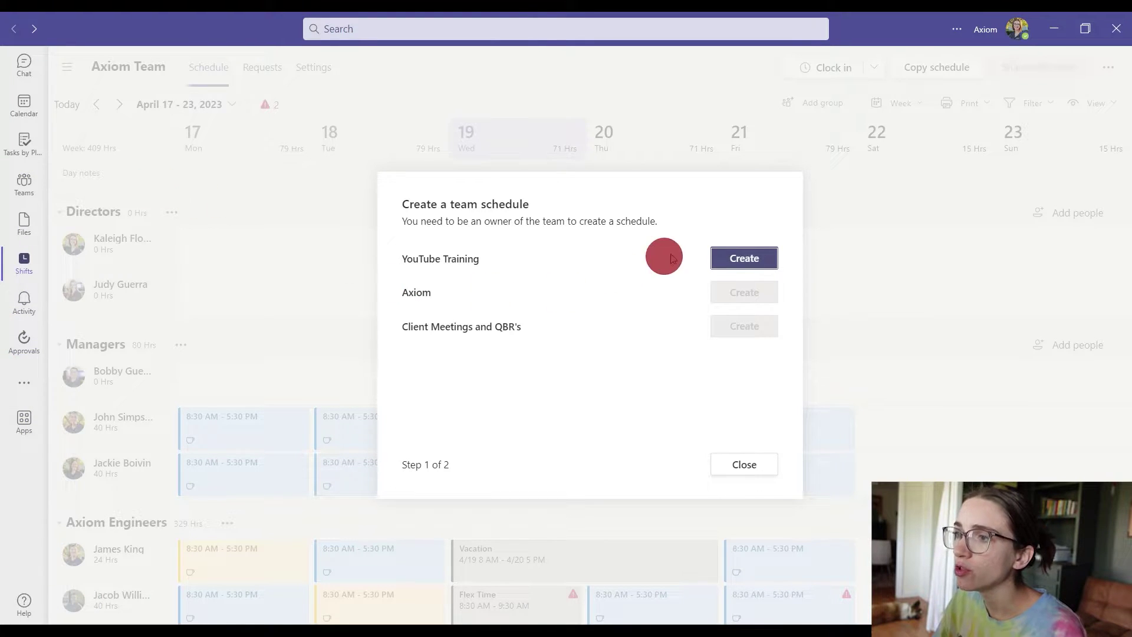
Create the YouTube Training schedule, confirming Eastern Time with New York as the city.
{"action": "left_click", "coordinate": [760, 257]}
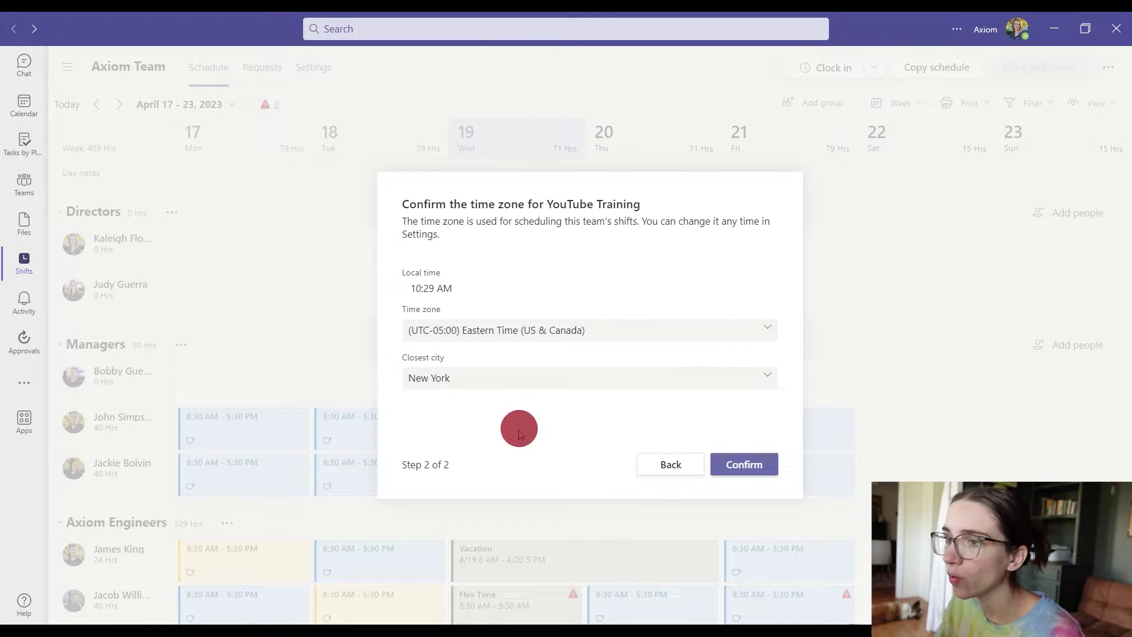
{"action": "left_click", "coordinate": [741, 467]}
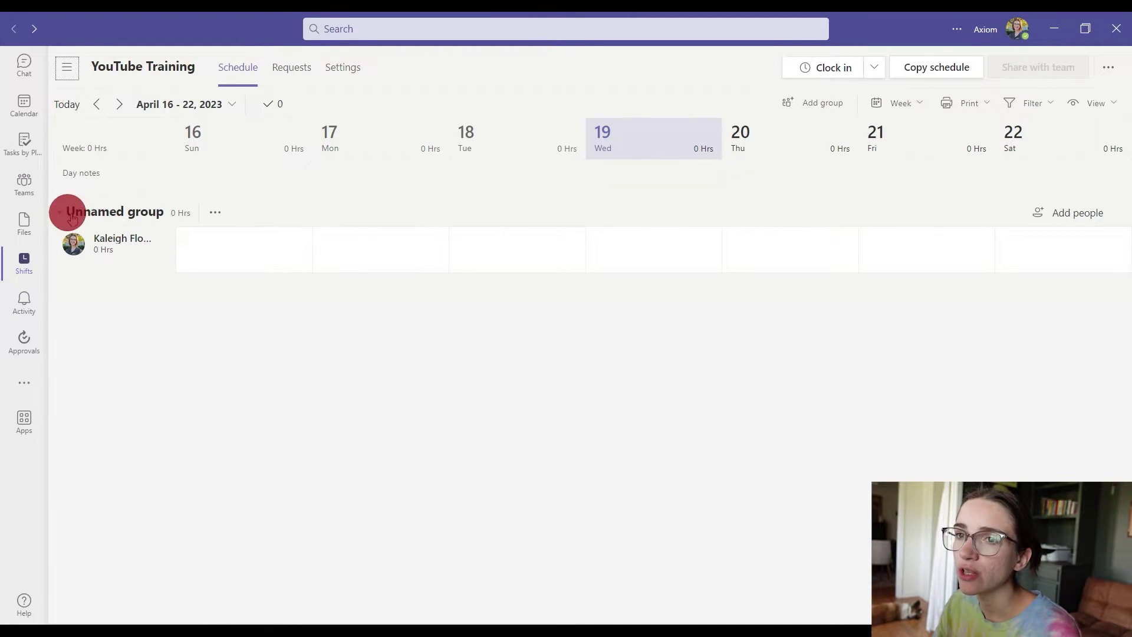
Open the options menu of the new schedule's unnamed group.
{"action": "left_click", "coordinate": [214, 212]}
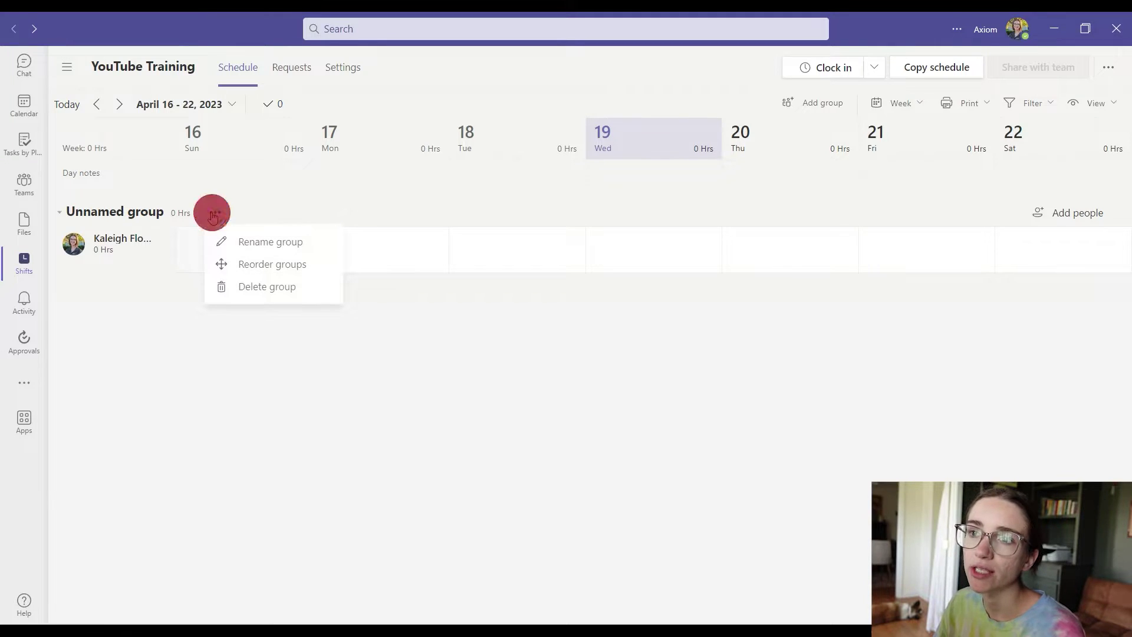
Use Rename group to name the group 'Marketing' and save it.
{"action": "left_click", "coordinate": [272, 237]}
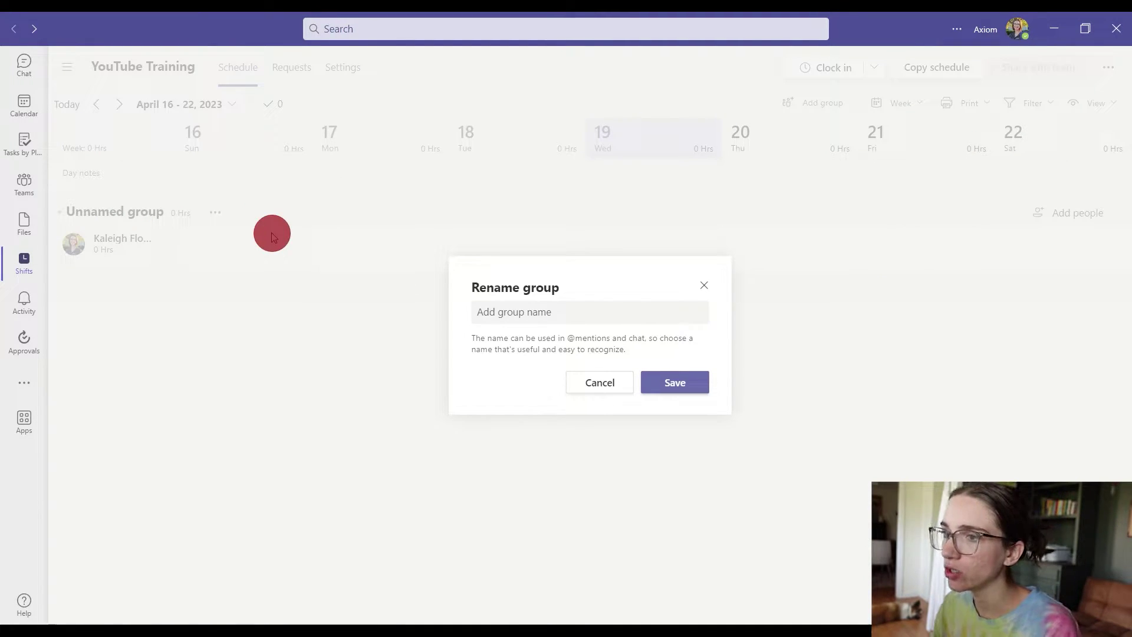
{"action": "left_click", "coordinate": [493, 314]}
{"action": "type", "text": "M"}
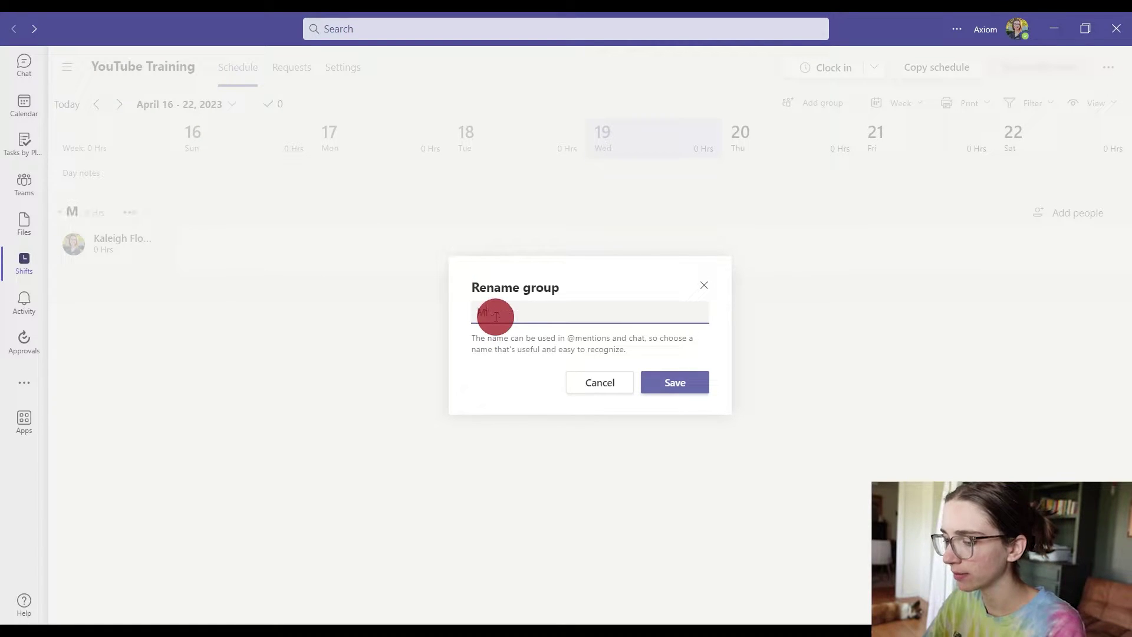
{"action": "type", "text": "arketing"}
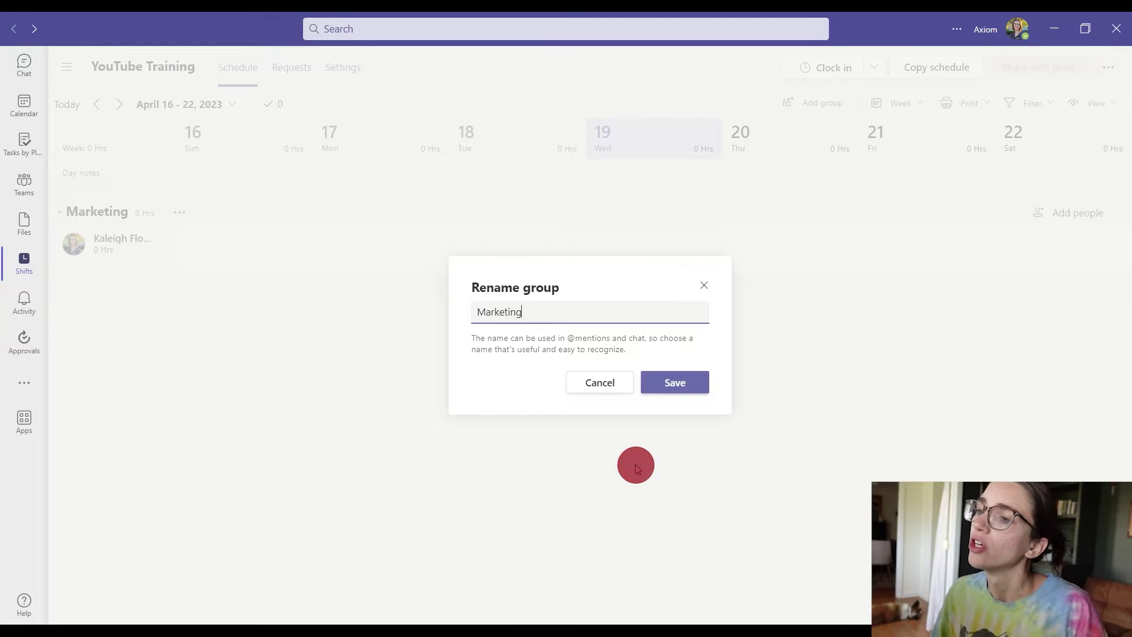
{"action": "left_click", "coordinate": [671, 389]}
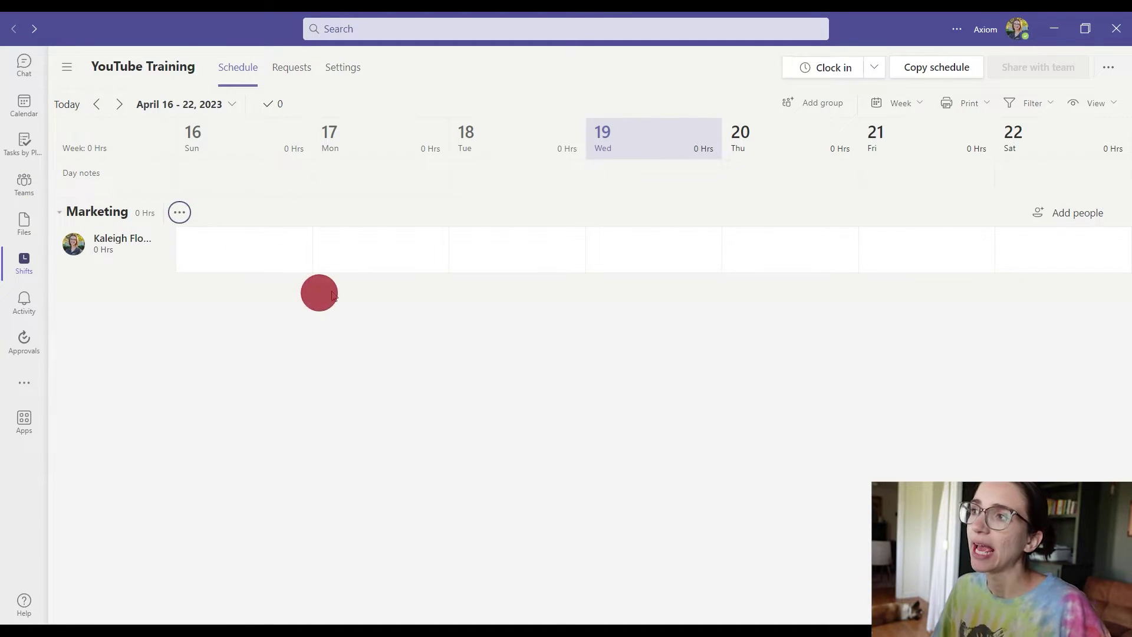
Add a new group below Marketing and rename it 'Sales'.
{"action": "mouse_move", "coordinate": [847, 199]}
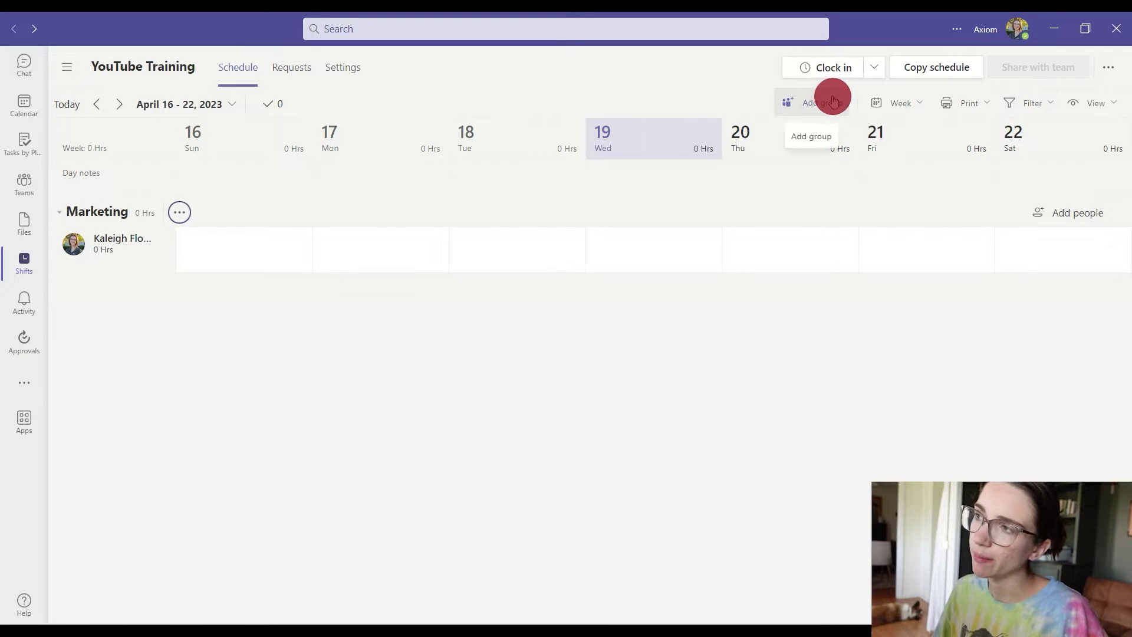
{"action": "left_click", "coordinate": [833, 102]}
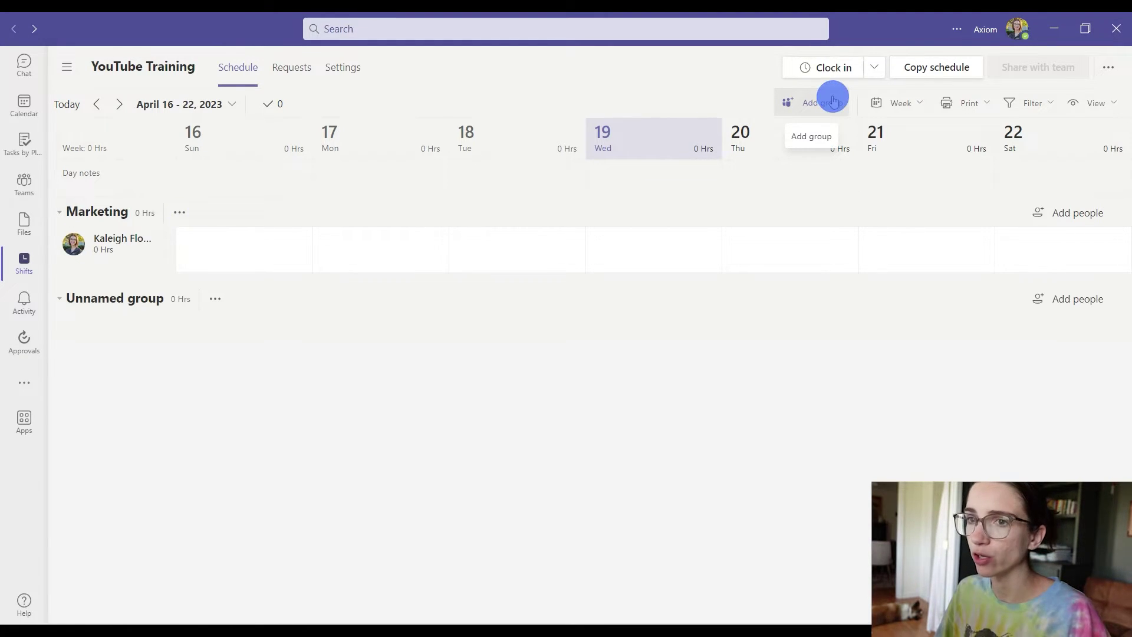
{"action": "left_click", "coordinate": [218, 299]}
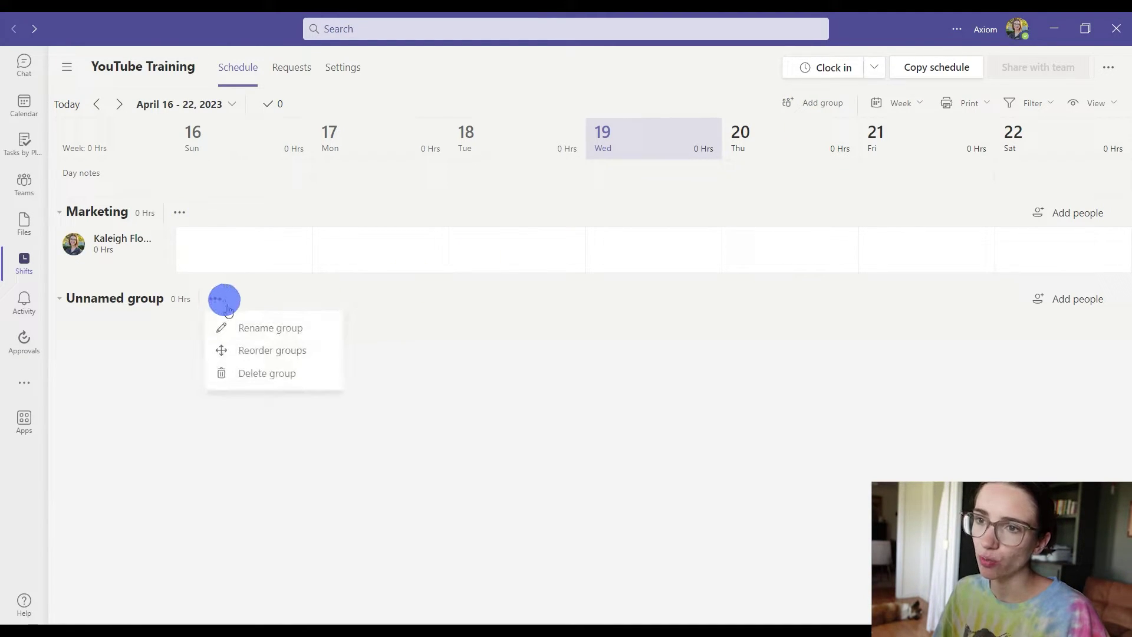
{"action": "left_click", "coordinate": [244, 329]}
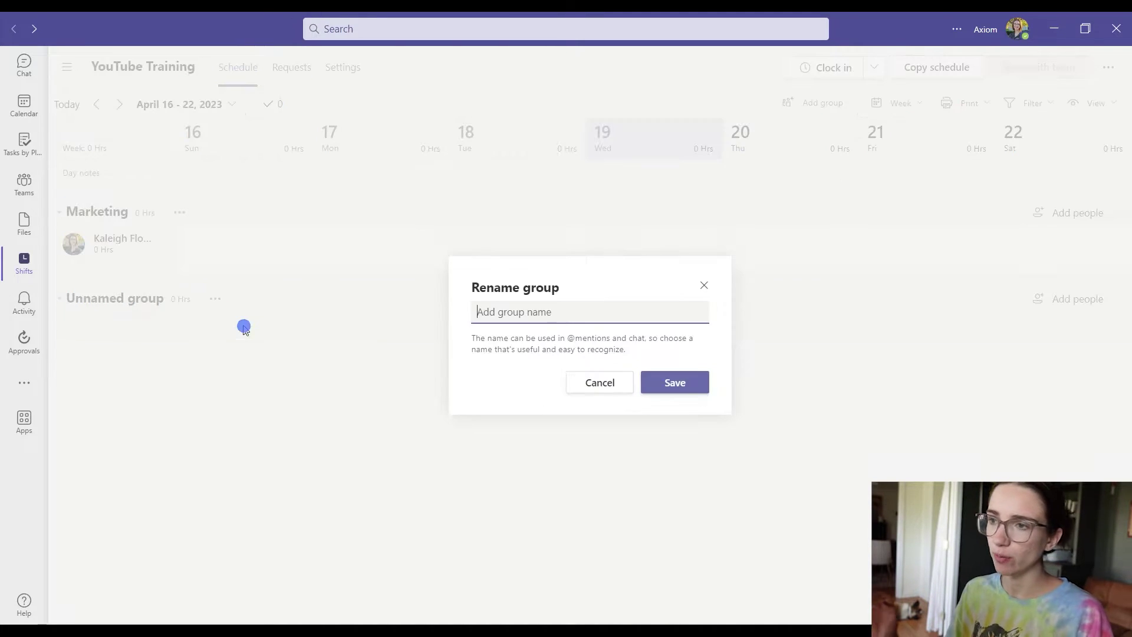
{"action": "type", "text": "Sales"}
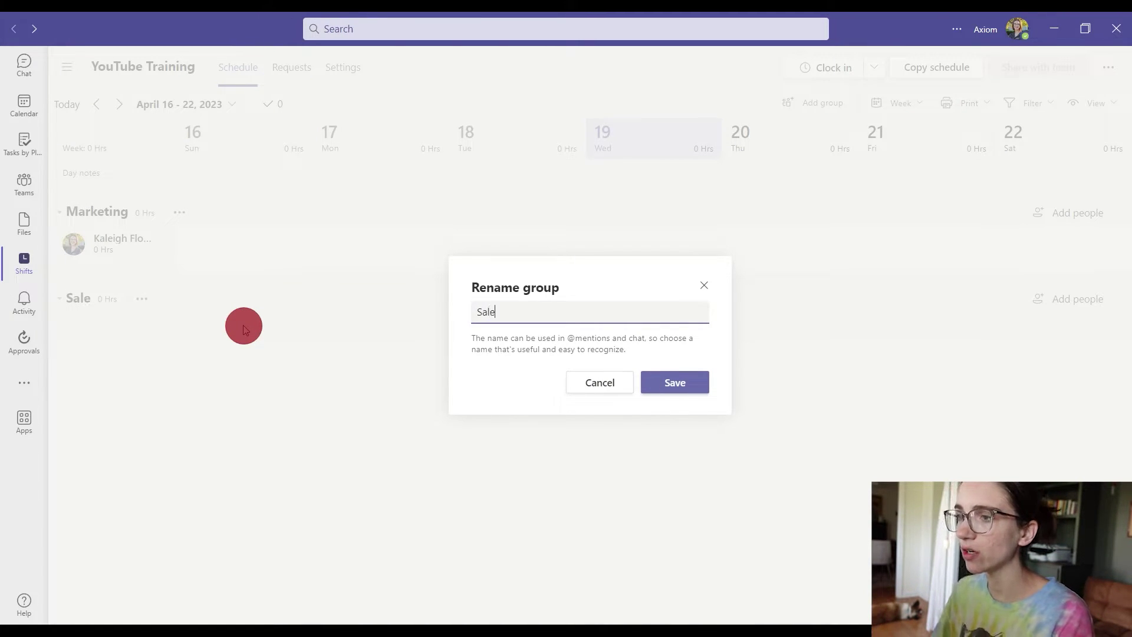
{"action": "left_click", "coordinate": [675, 380]}
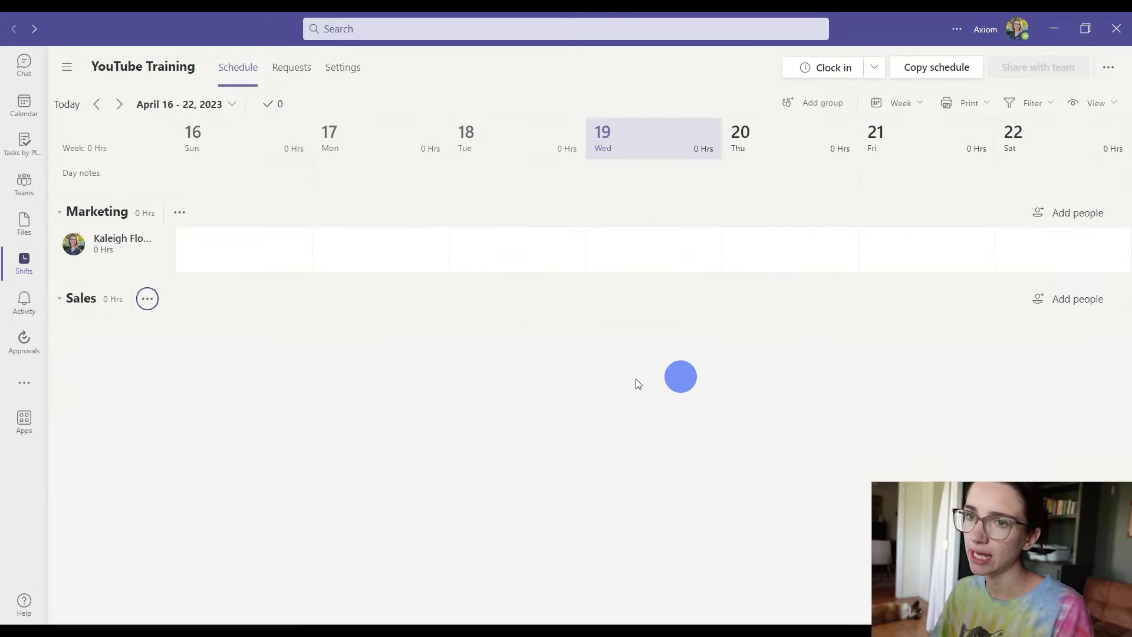
{"action": "left_click", "coordinate": [142, 300]}
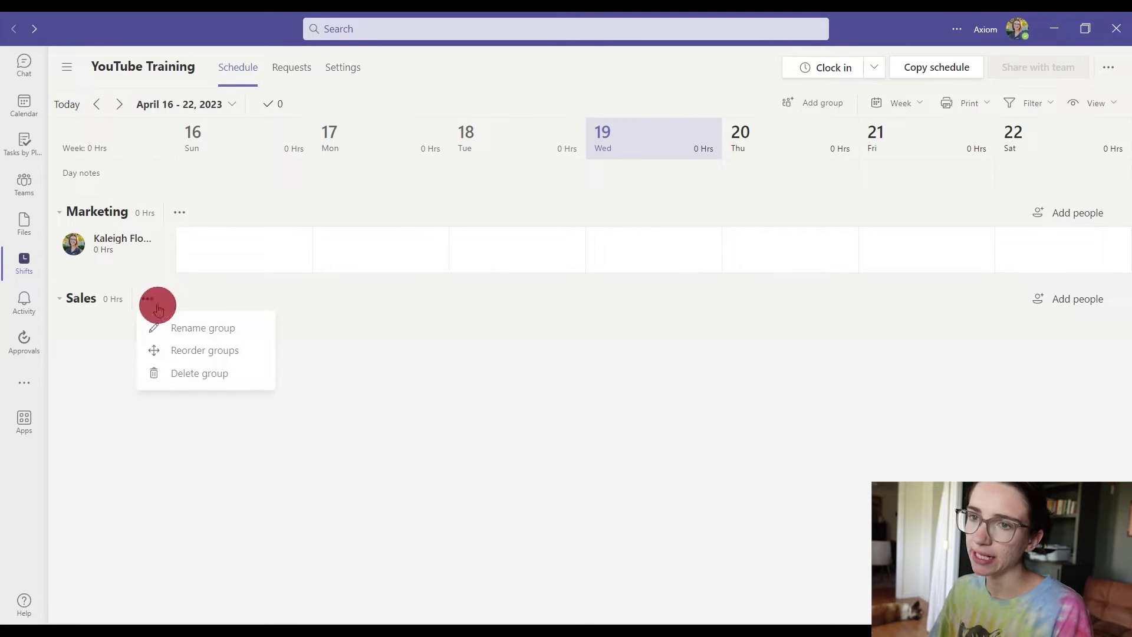
Reorder the groups by dragging Sales above Marketing, then save the order.
{"action": "left_click", "coordinate": [152, 347]}
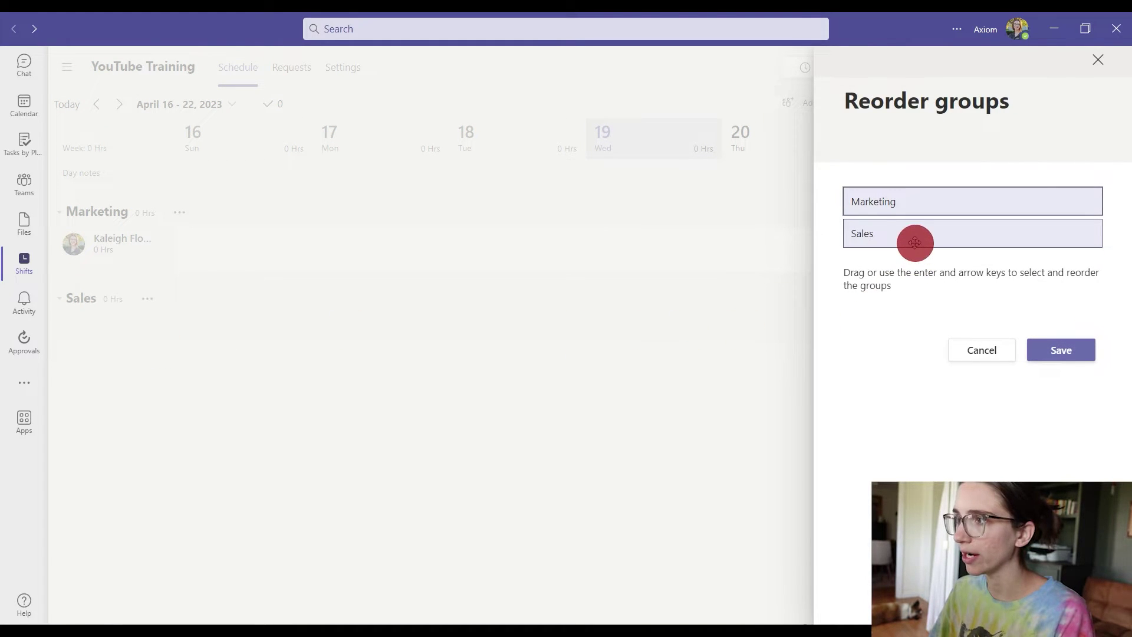
{"action": "left_click_drag", "start_coordinate": [913, 240], "coordinate": [929, 195]}
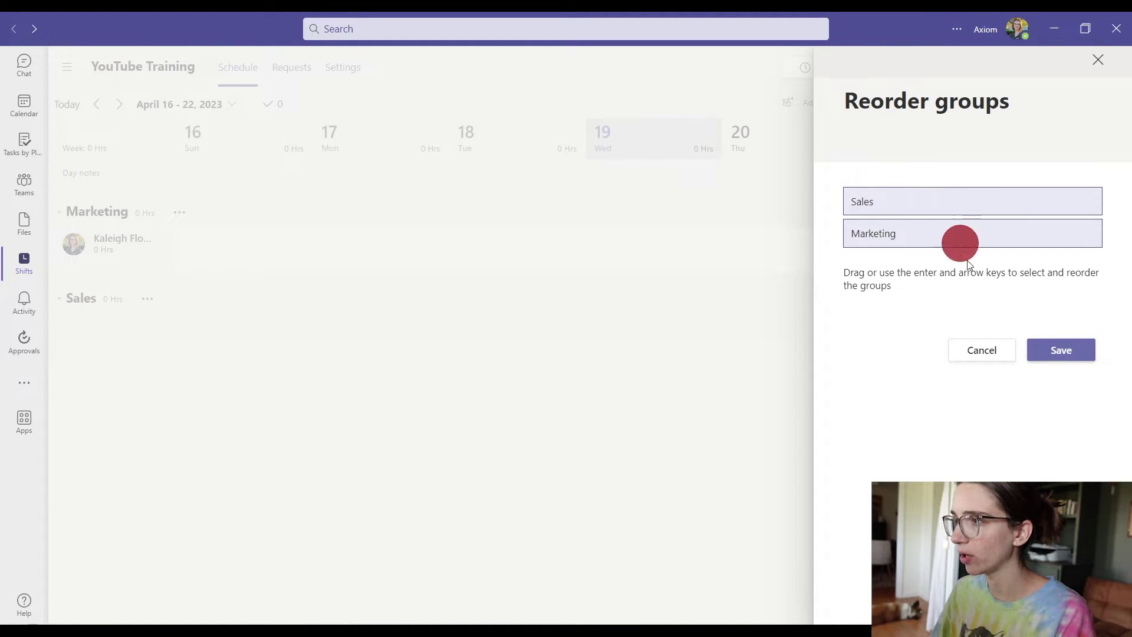
{"action": "left_click", "coordinate": [1046, 355]}
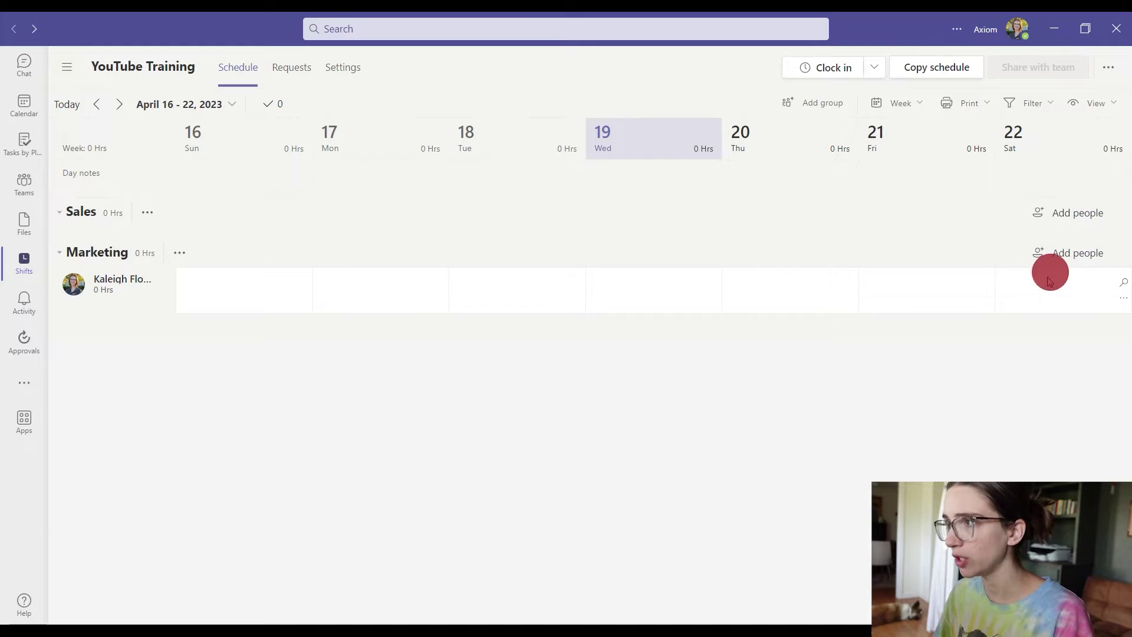
Try adding a suggested team member to Sales, then close the dialog after the error.
{"action": "left_click", "coordinate": [1075, 215]}
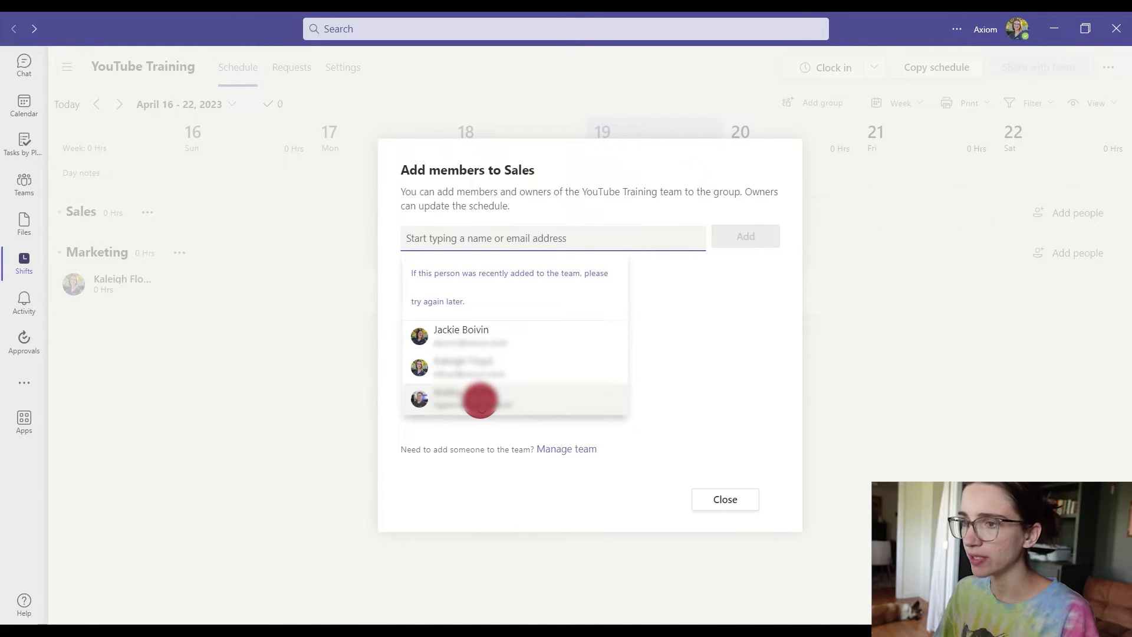
{"action": "left_click", "coordinate": [480, 400]}
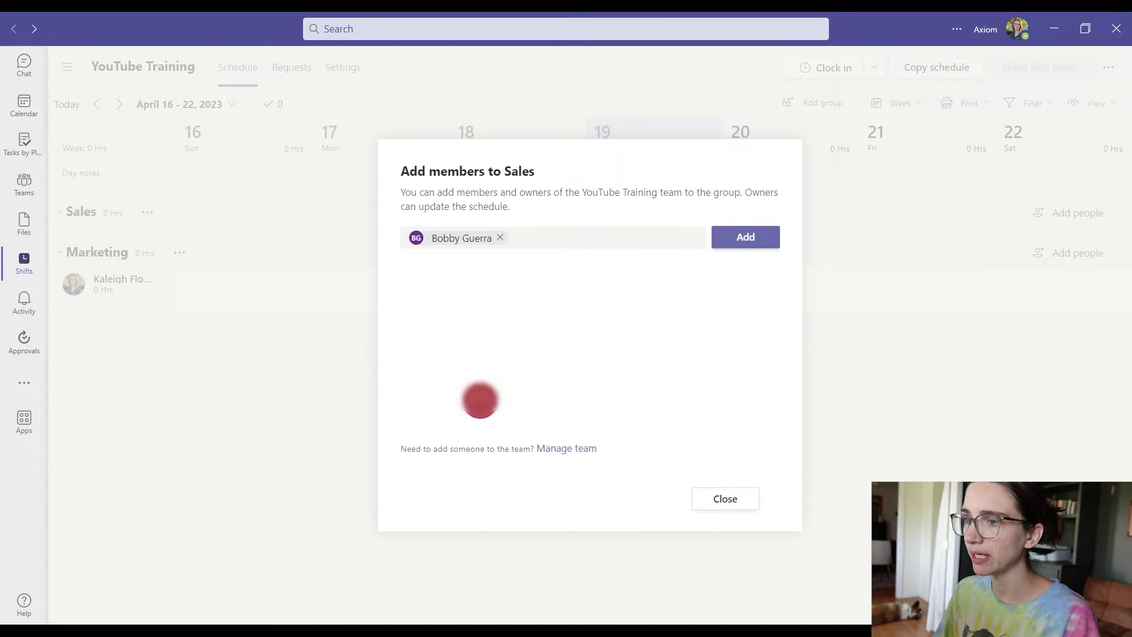
{"action": "left_click", "coordinate": [747, 247]}
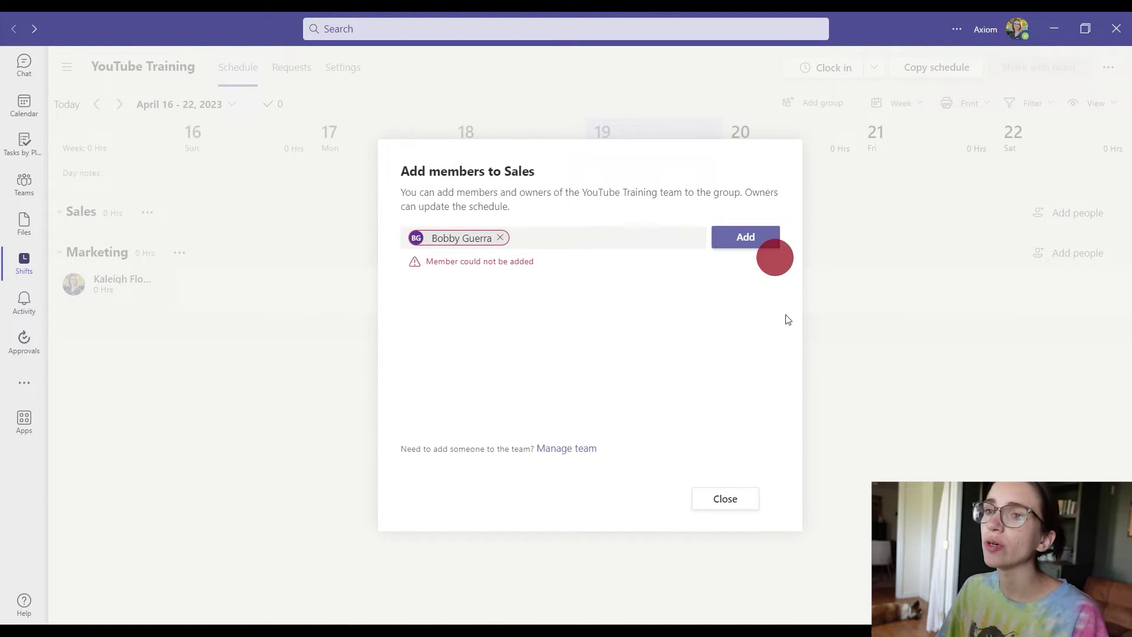
{"action": "left_click", "coordinate": [727, 492]}
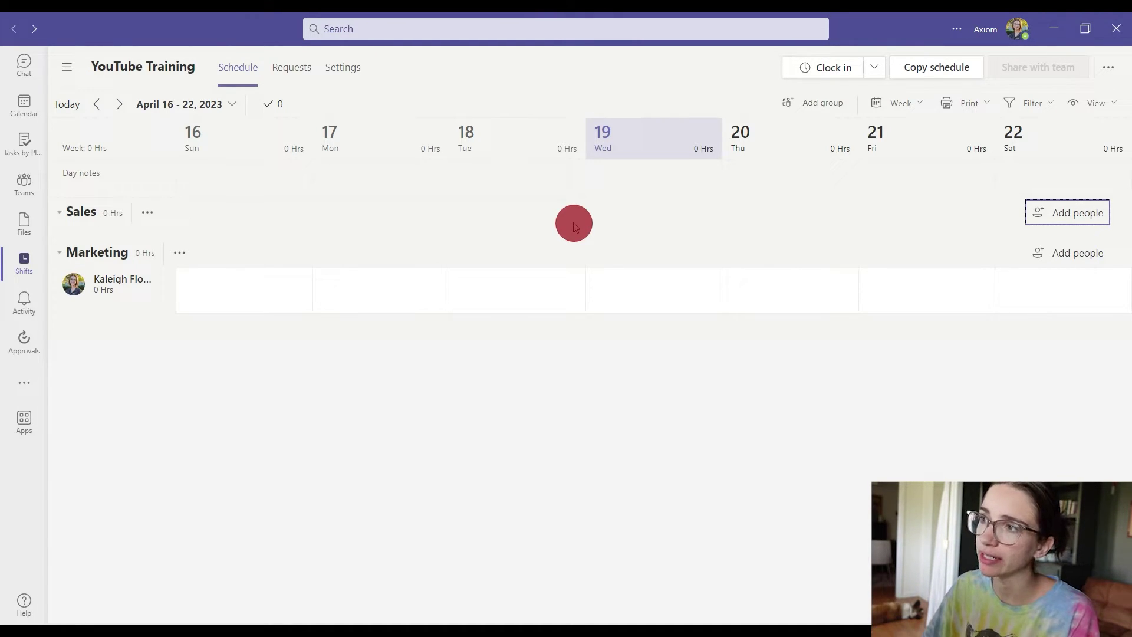
{"action": "left_click", "coordinate": [773, 301]}
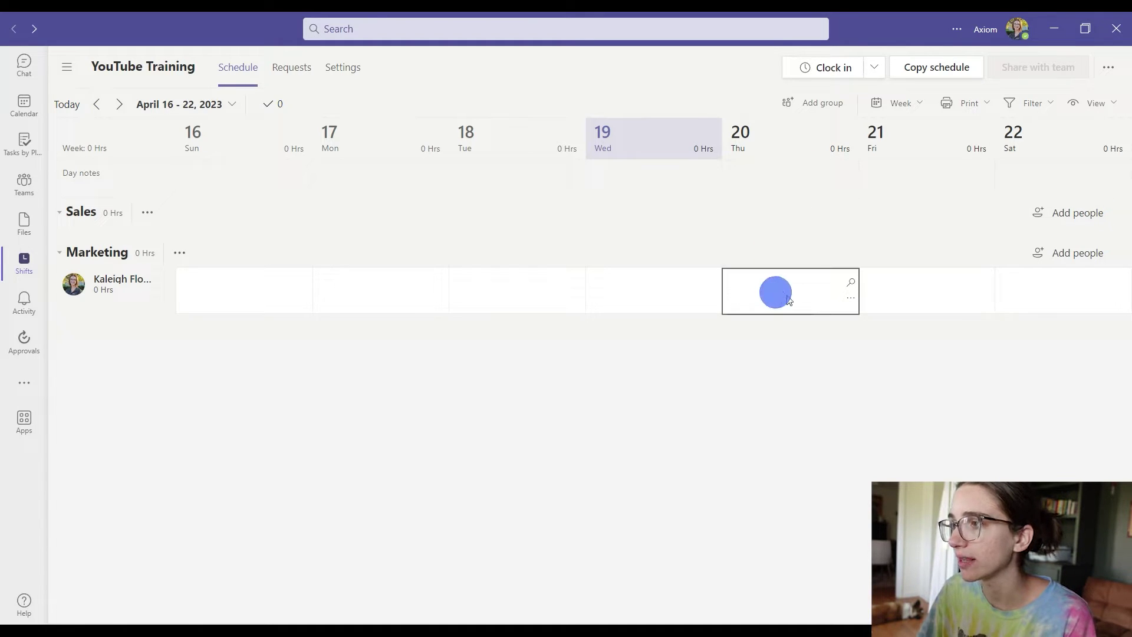
Add an 8 AM–5 PM Thursday, April 20 shift for the Marketing member with a 30-min unpaid break.
{"action": "left_click", "coordinate": [849, 298]}
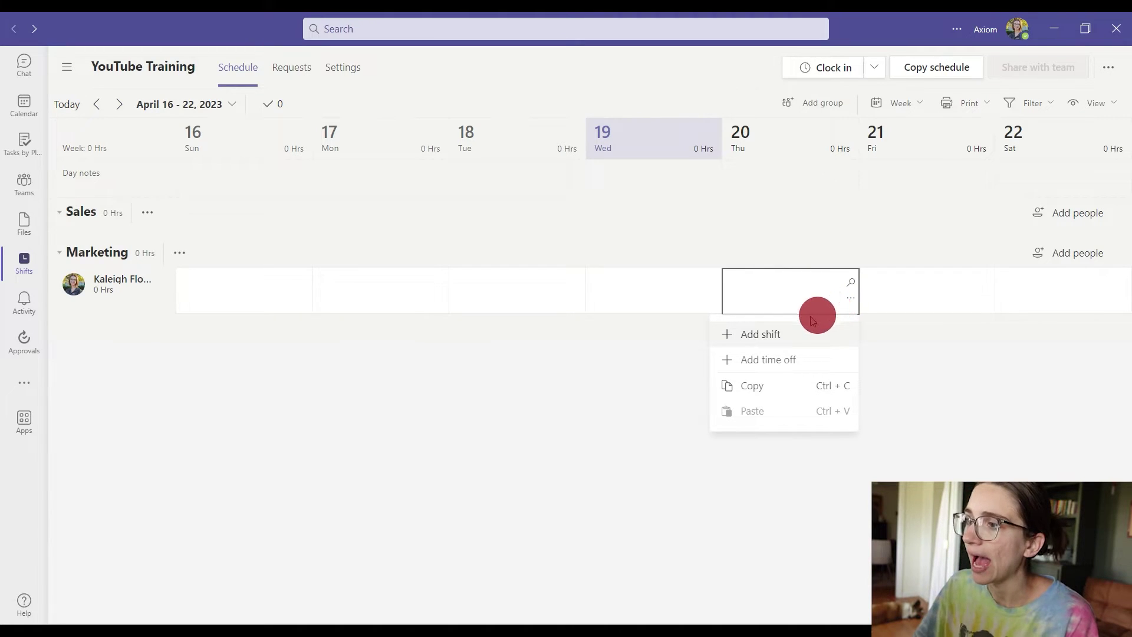
{"action": "left_click", "coordinate": [784, 335]}
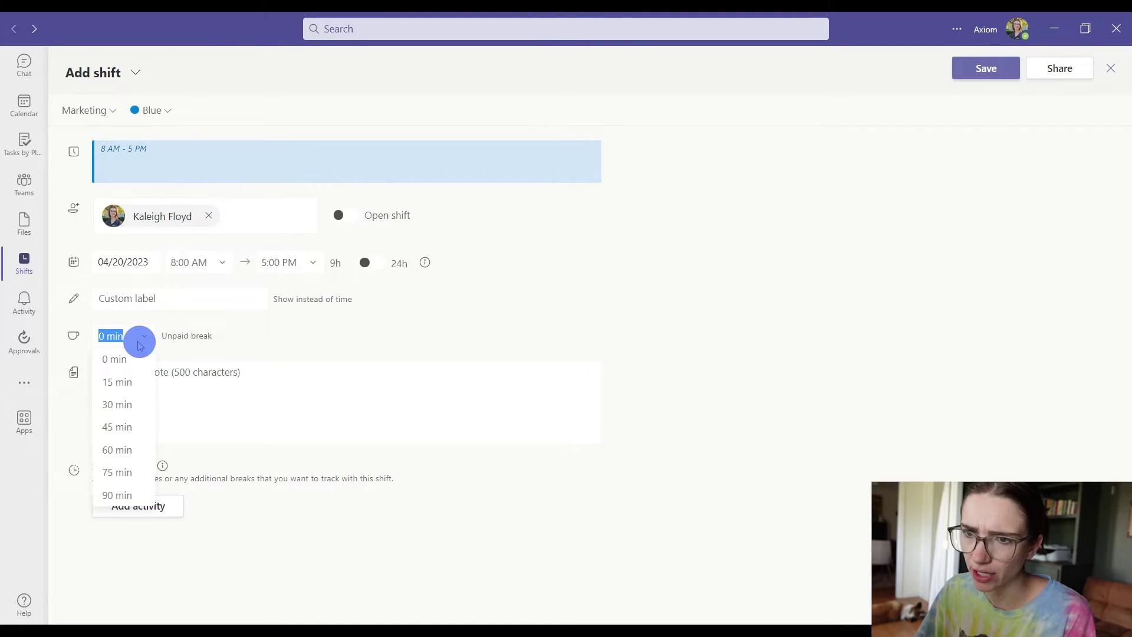
{"action": "left_click", "coordinate": [117, 404]}
{"action": "left_click", "coordinate": [119, 386]}
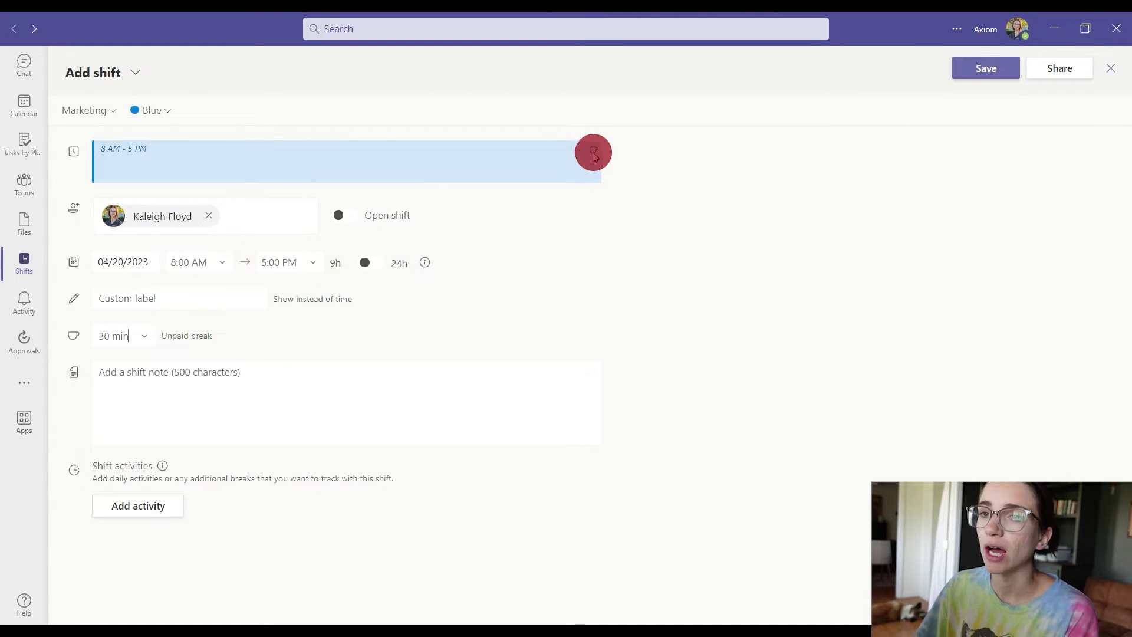
{"action": "left_click", "coordinate": [978, 69]}
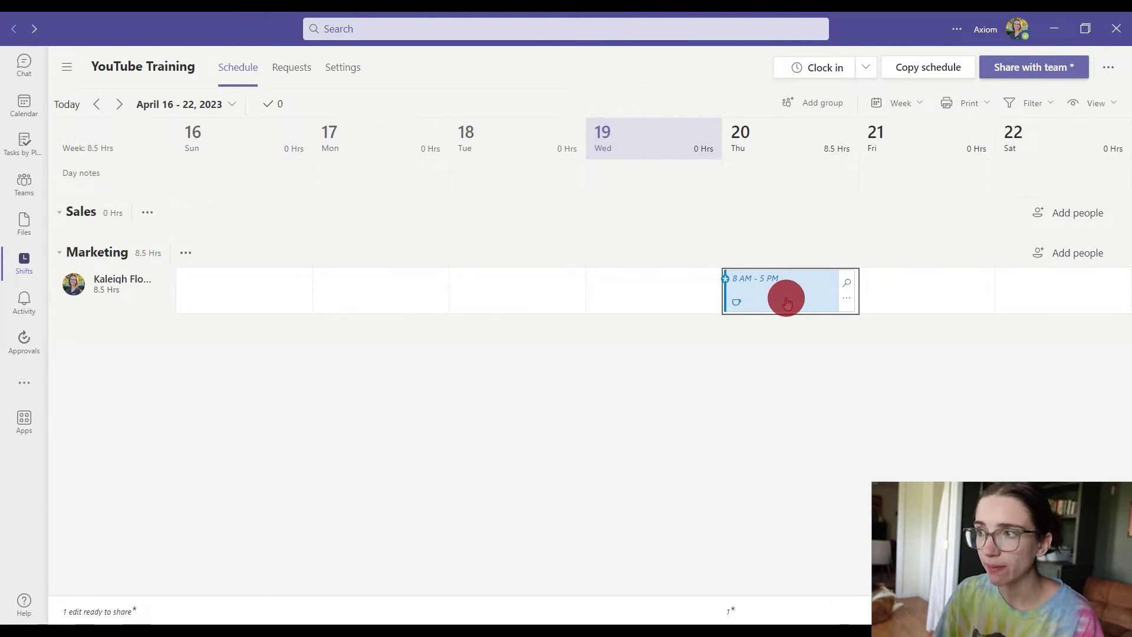
Copy the Thursday 8 AM–5 PM shift and paste it into Friday.
{"action": "right_click", "coordinate": [787, 302]}
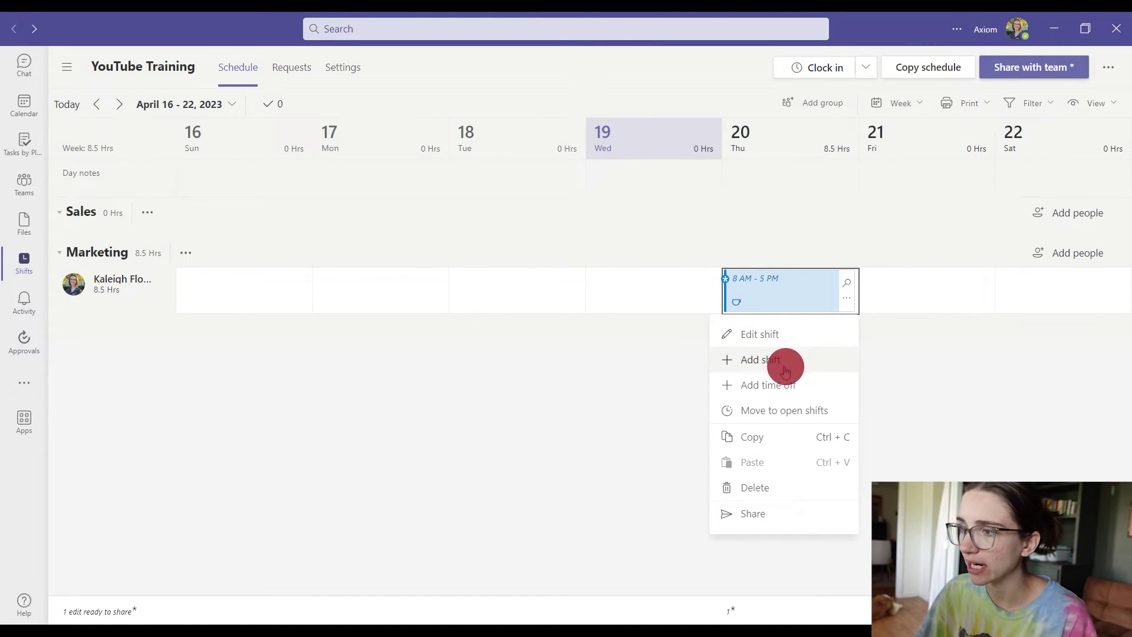
{"action": "left_click", "coordinate": [752, 441]}
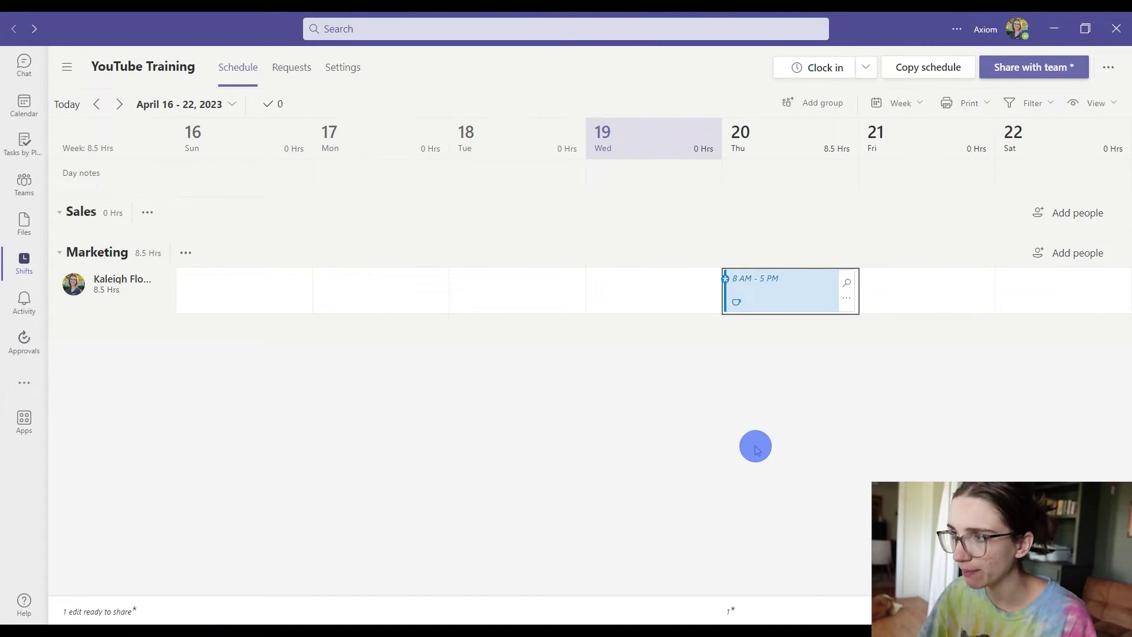
{"action": "right_click", "coordinate": [922, 300]}
{"action": "left_click", "coordinate": [878, 420]}
{"action": "left_click", "coordinate": [878, 420]}
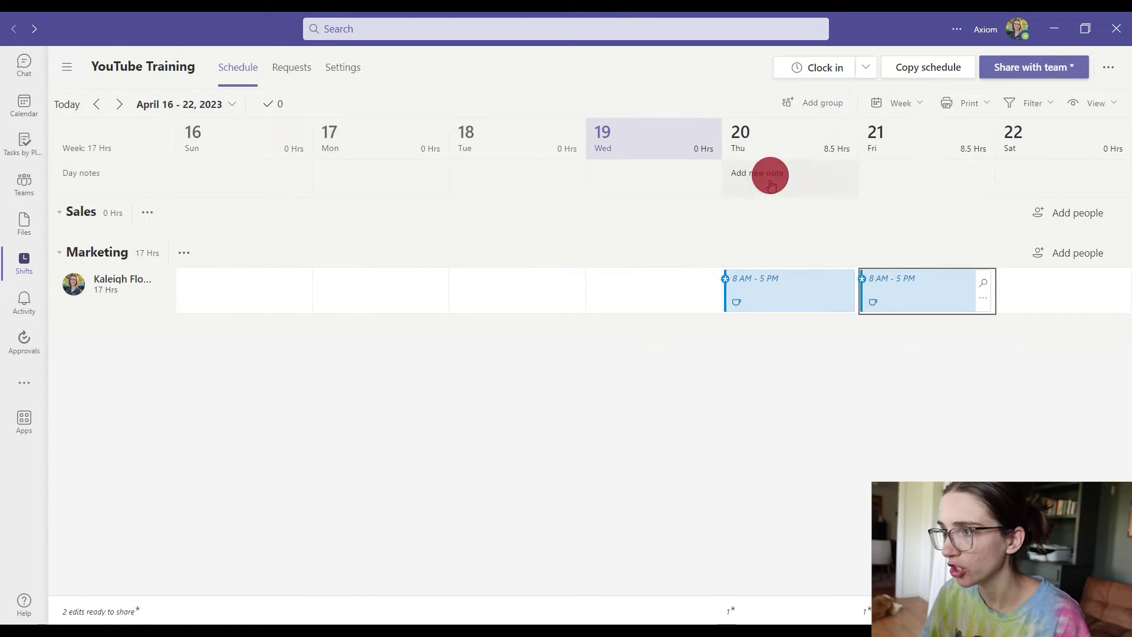
Copy the Thursday and Friday shifts onto Monday and Tuesday of April 23–29.
{"action": "left_click_drag", "start_coordinate": [762, 262], "coordinate": [937, 309]}
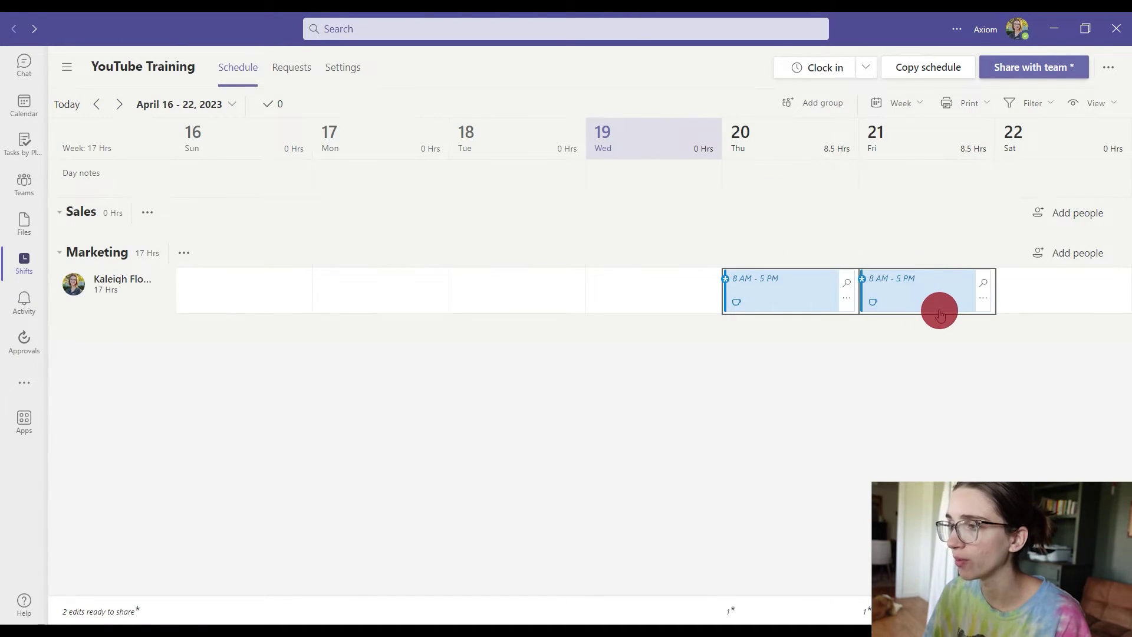
{"action": "right_click", "coordinate": [917, 293]}
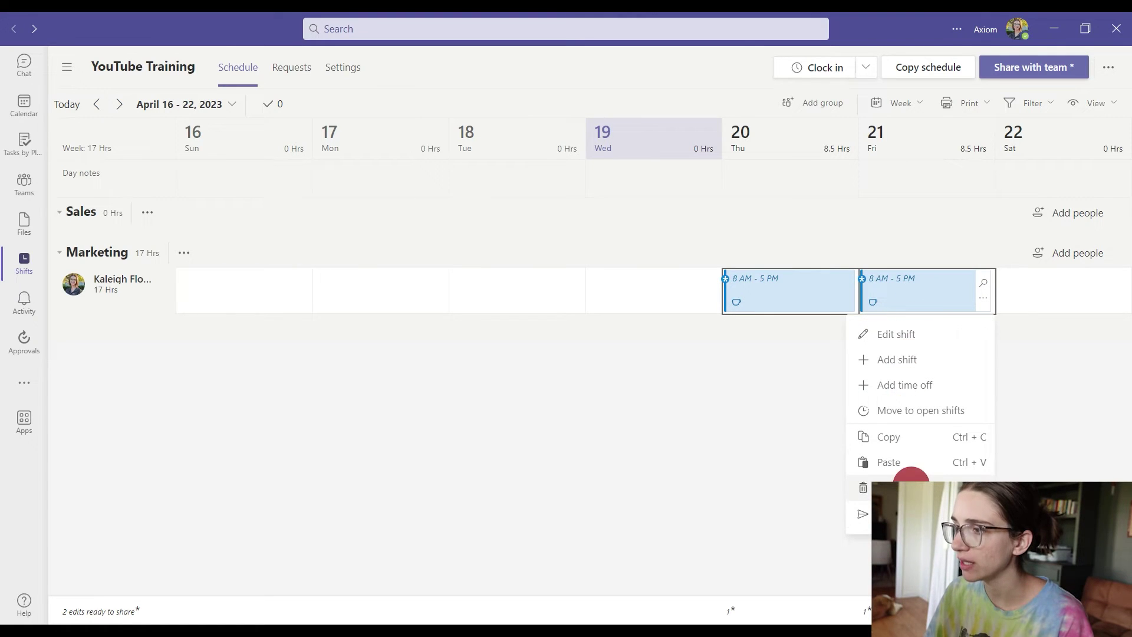
{"action": "left_click", "coordinate": [888, 441]}
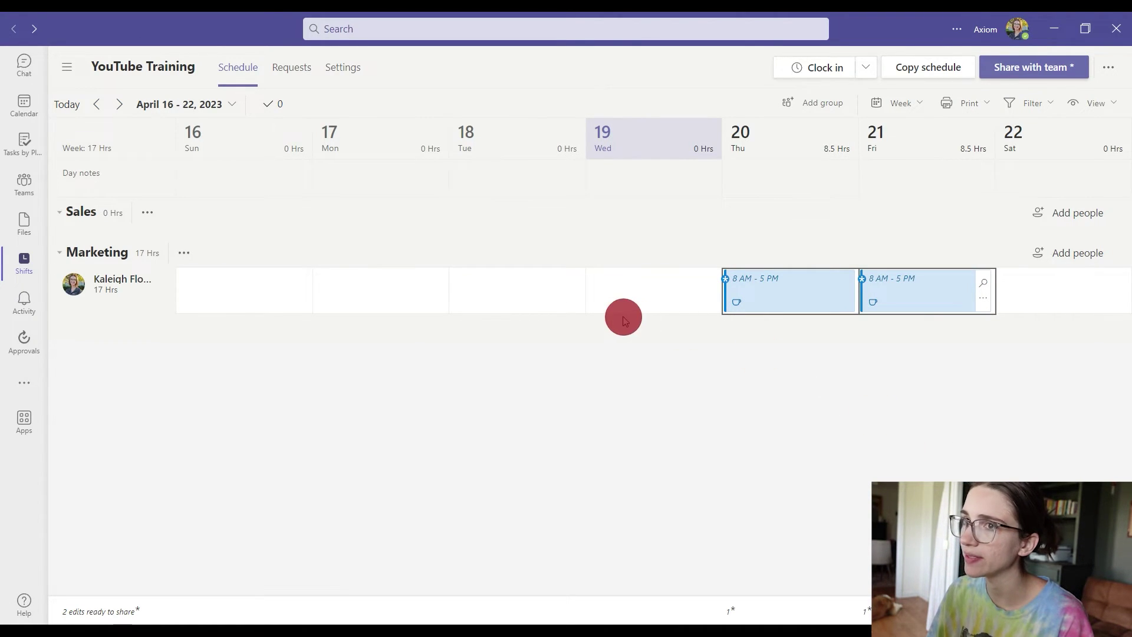
{"action": "left_click", "coordinate": [119, 103]}
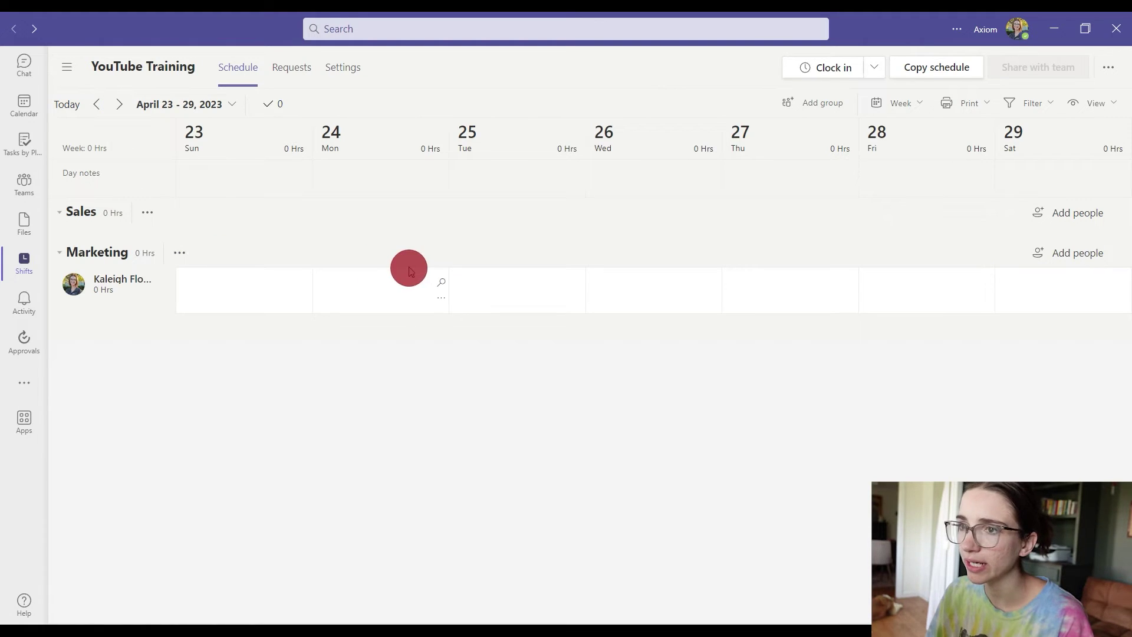
{"action": "right_click", "coordinate": [366, 293]}
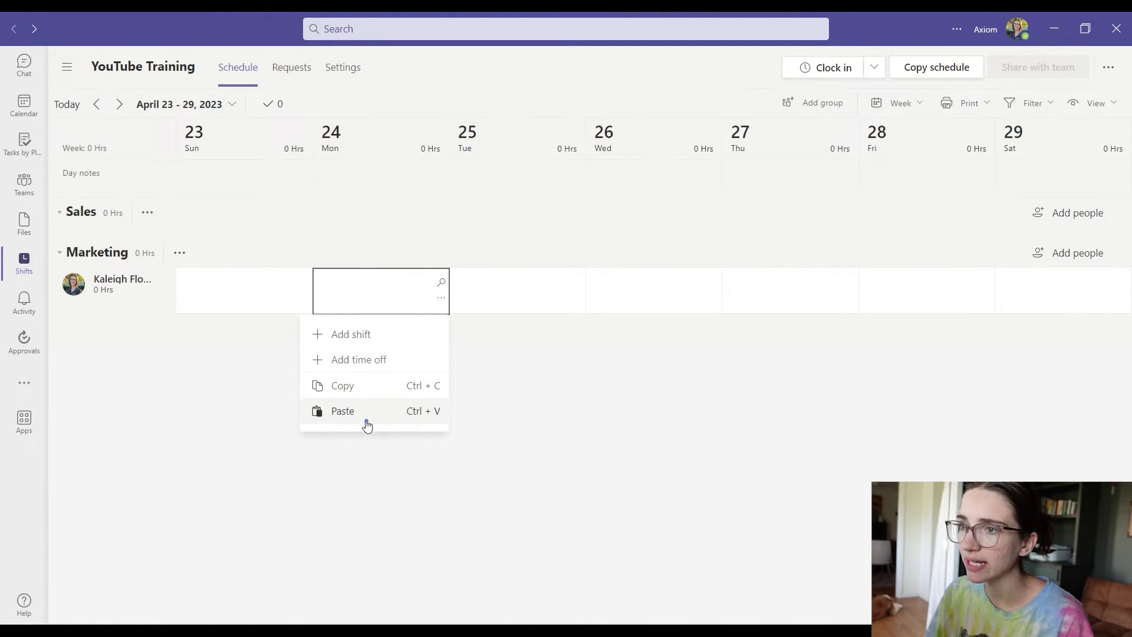
{"action": "left_click", "coordinate": [366, 421]}
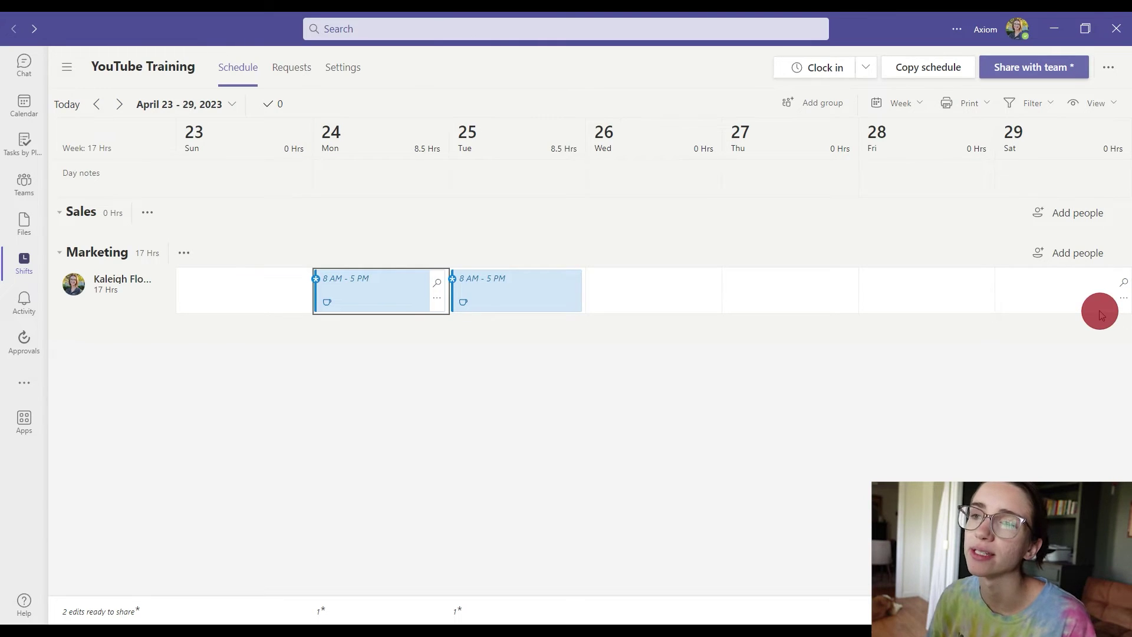
{"action": "left_click", "coordinate": [94, 117]}
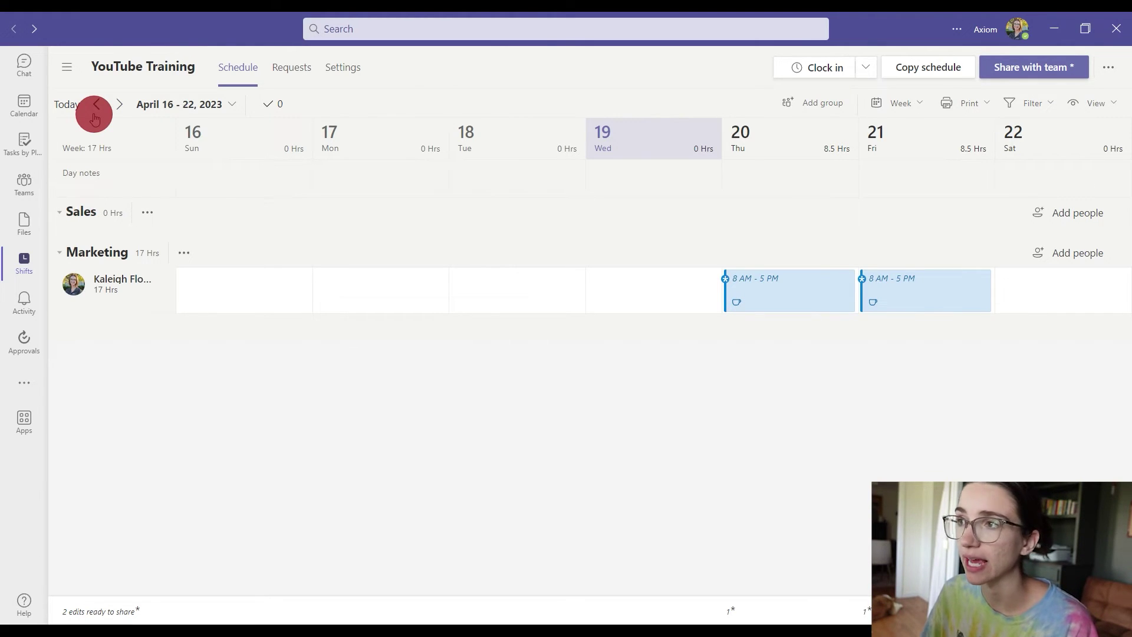
Open the Thursday 8 AM–5 PM shift's action menu, then dismiss it without changes.
{"action": "right_click", "coordinate": [794, 287]}
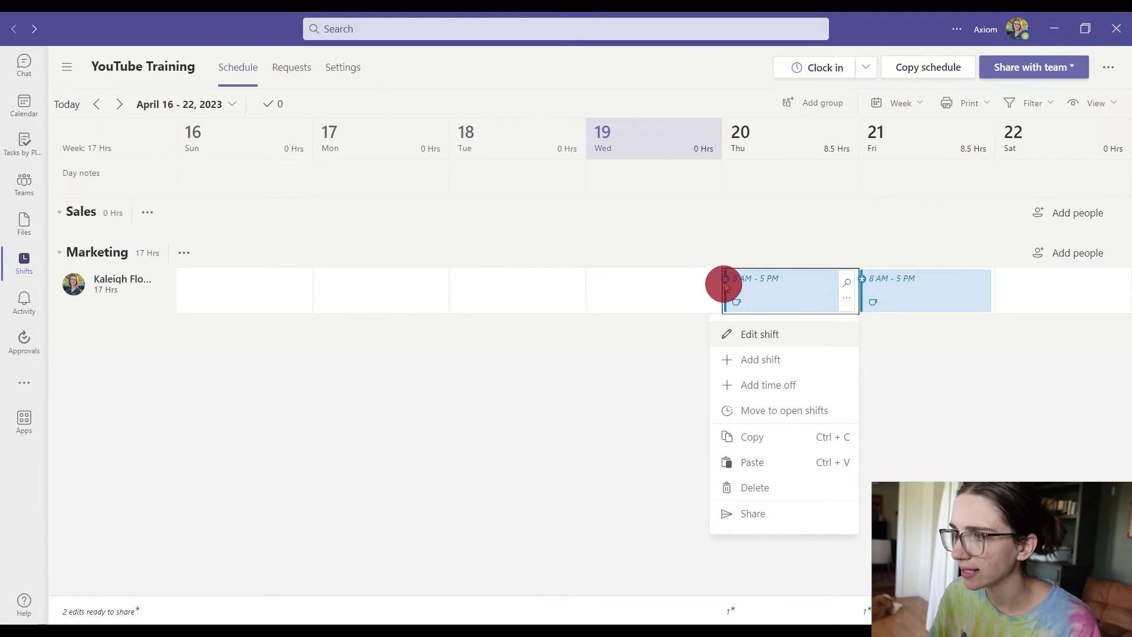
{"action": "left_click", "coordinate": [744, 247]}
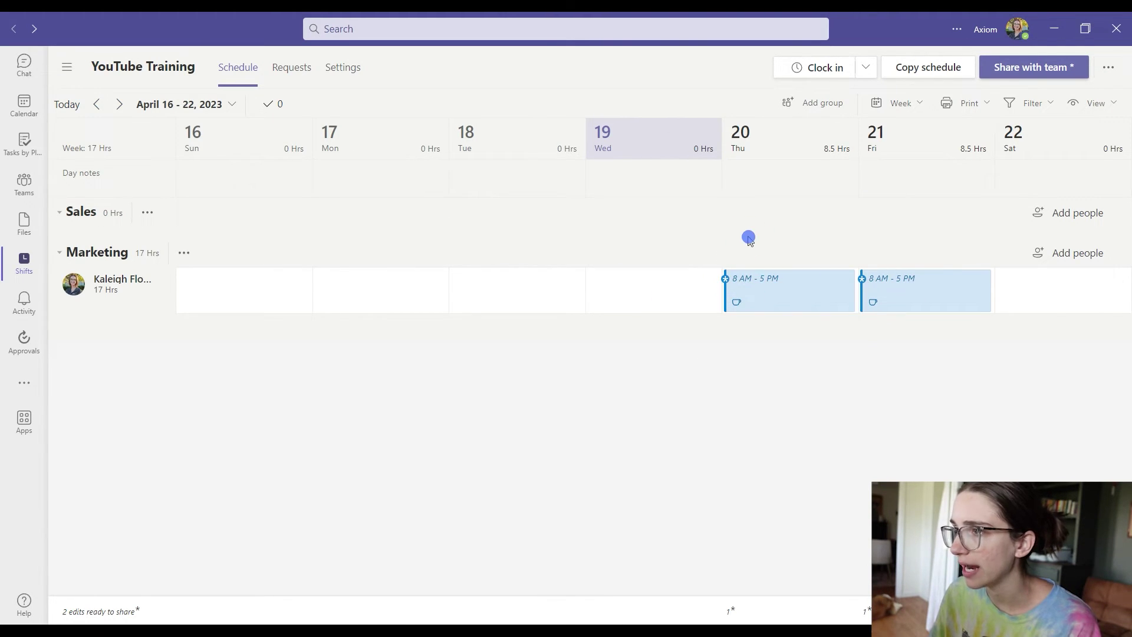
Share the April 20–25 range with the team, notifying 'Affected team members only'.
{"action": "left_click", "coordinate": [1036, 69]}
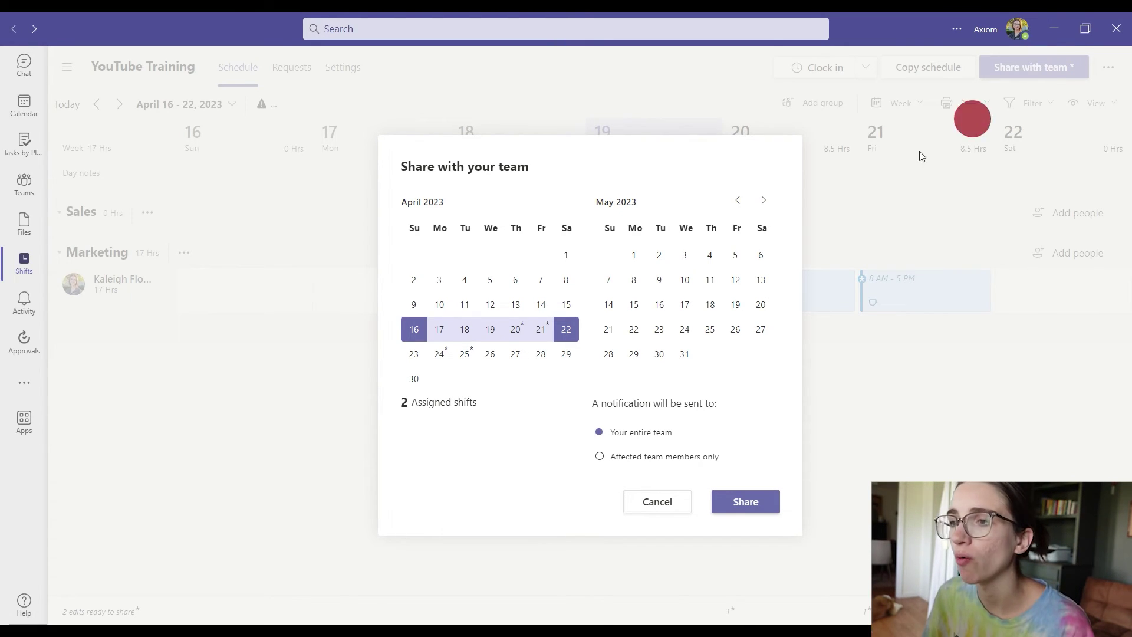
{"action": "left_click", "coordinate": [516, 331]}
{"action": "left_click", "coordinate": [464, 353]}
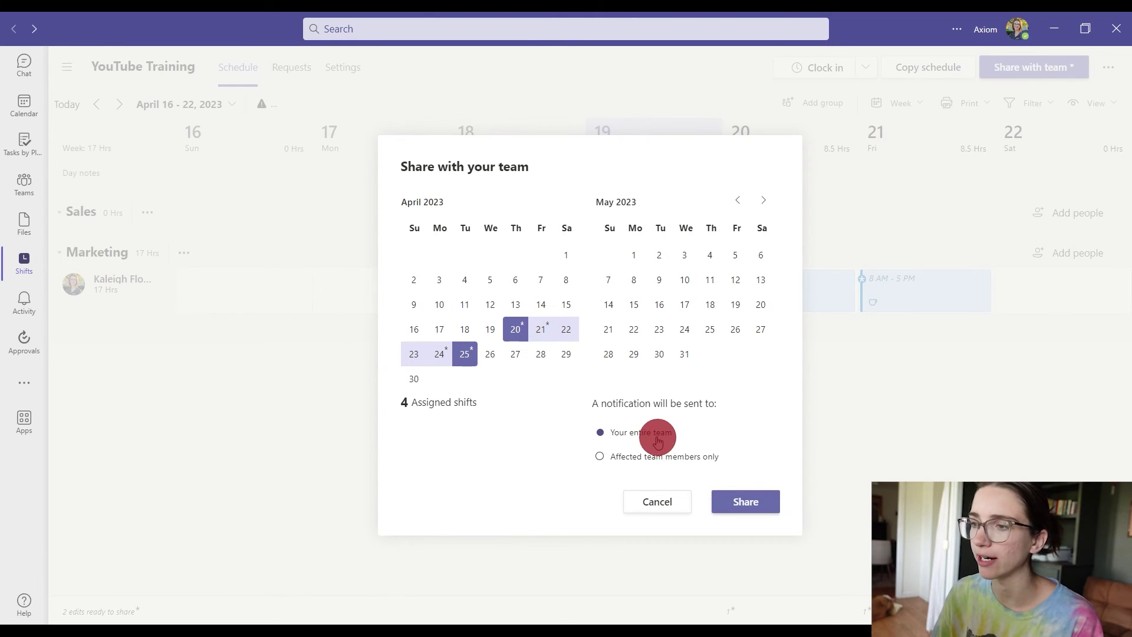
{"action": "left_click", "coordinate": [658, 459]}
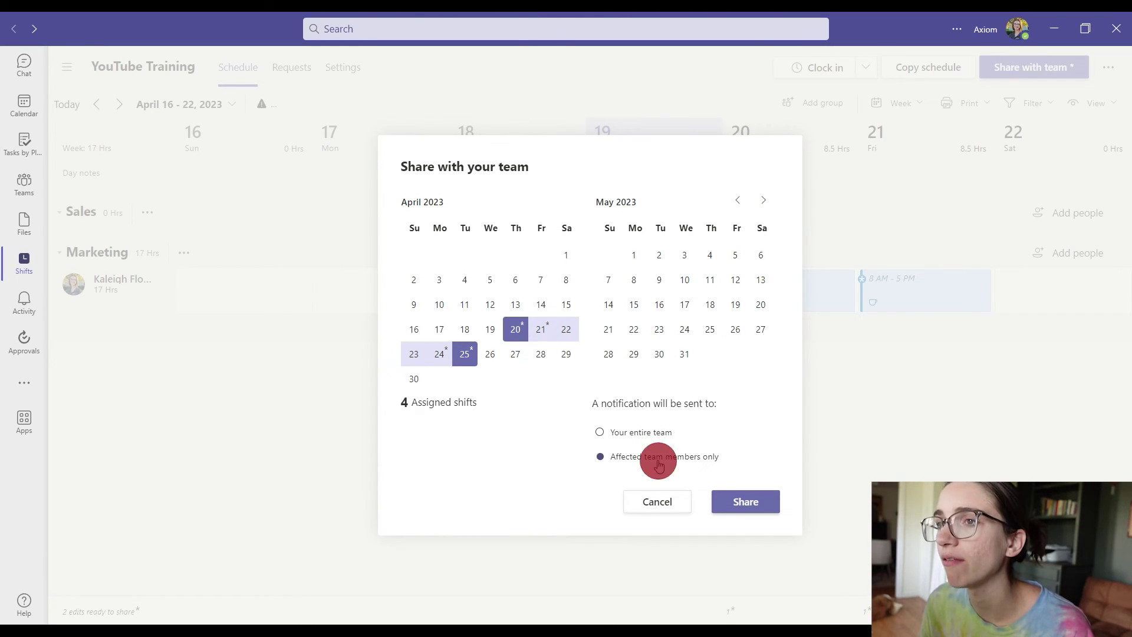
{"action": "left_click", "coordinate": [747, 503]}
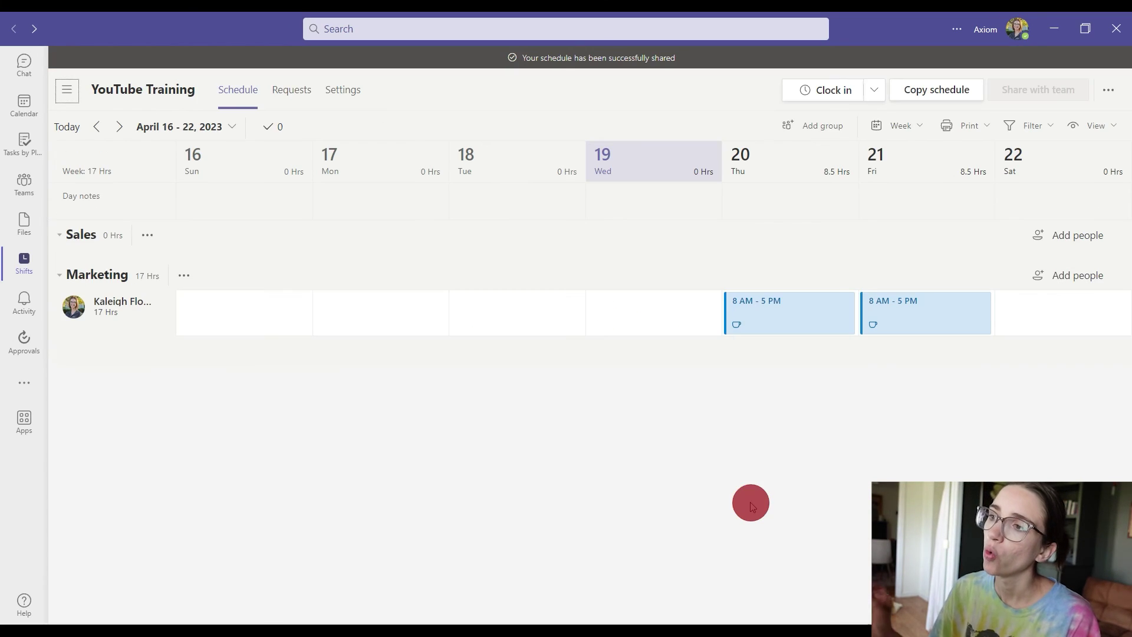